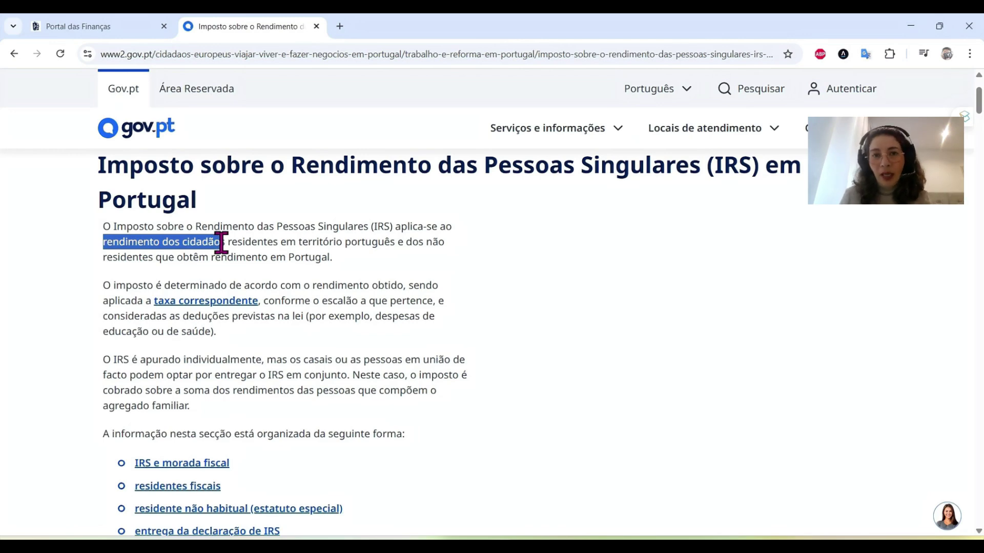
# Switch to Portal das Finanças, open its session sign-in page and choose authentication by NIF.
pyautogui.moveTo(223, 244); pyautogui.dragTo(339, 261)
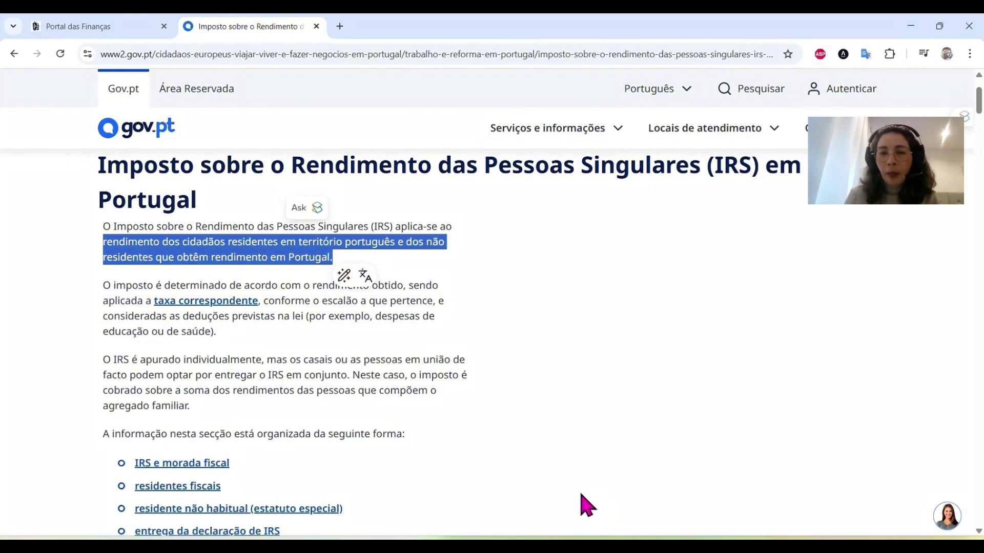
pyautogui.hotkey('ctrl', 'shift', 'Tab')
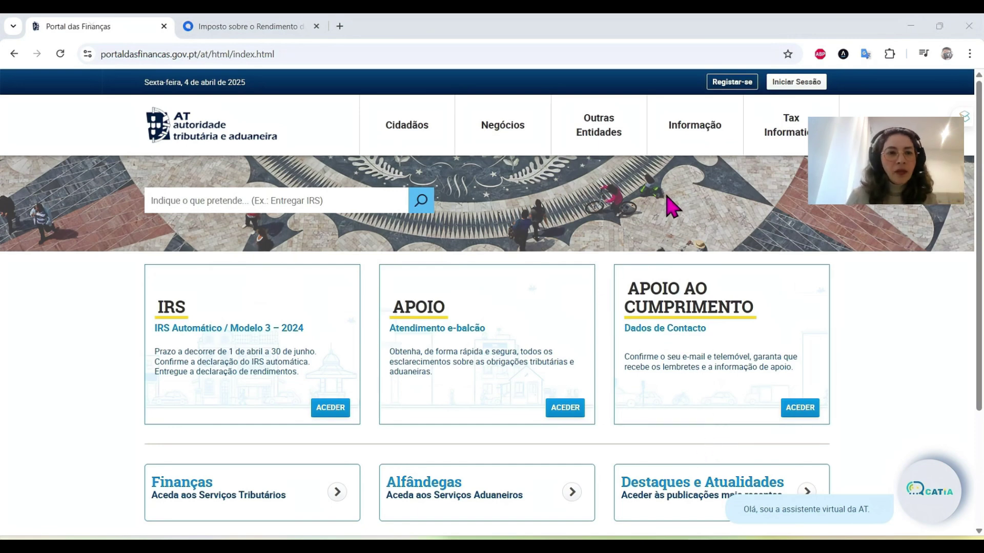
pyautogui.click(806, 91)
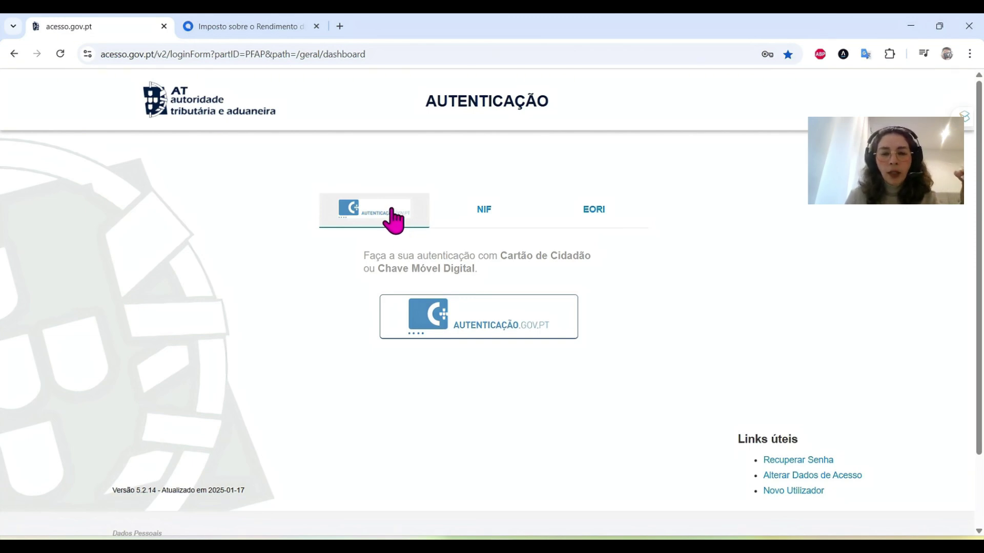
pyautogui.click(486, 222)
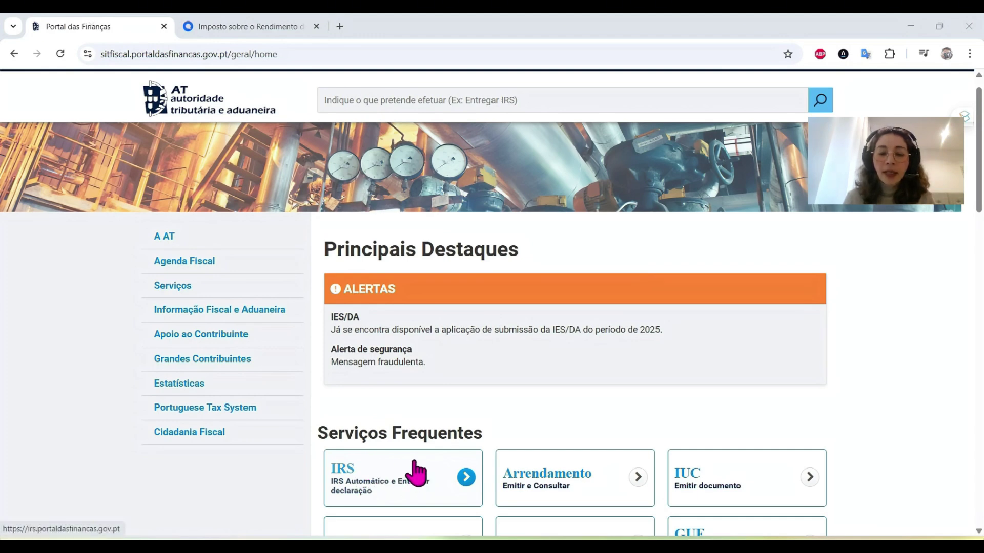
# Open Situação Fiscal Integrada from A Minha Área and review the general identification data, including the Moradas section.
pyautogui.click(397, 99)
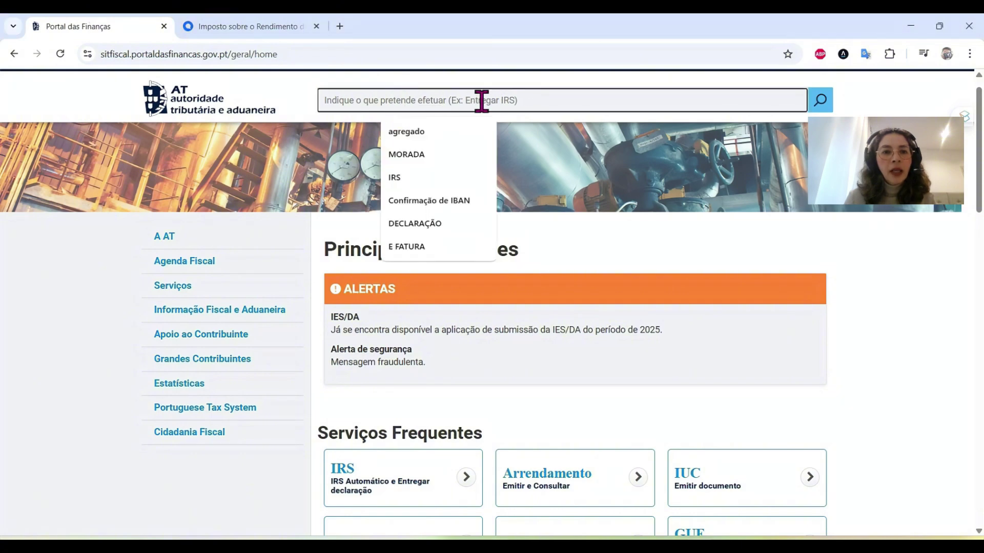
pyautogui.click(404, 177)
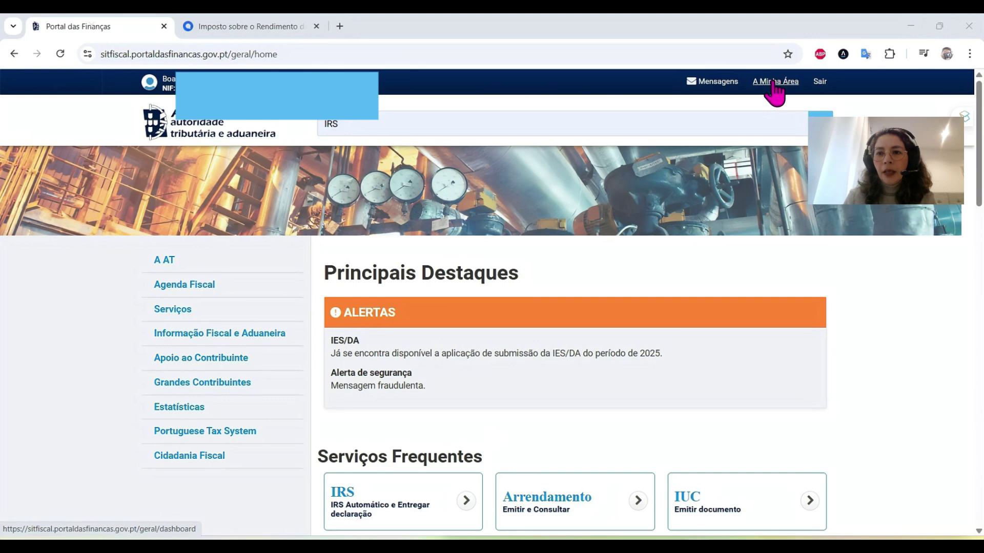
pyautogui.click(774, 83)
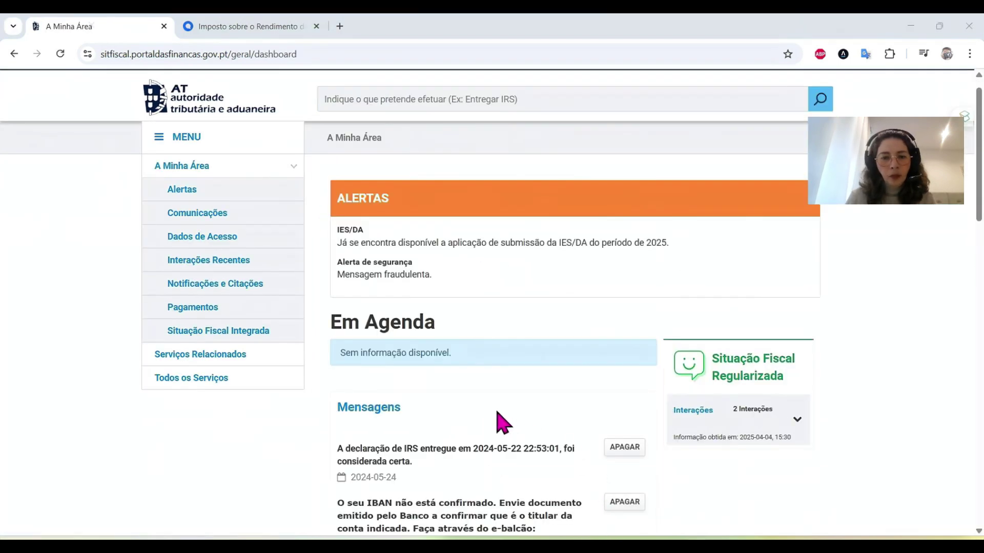
pyautogui.click(241, 342)
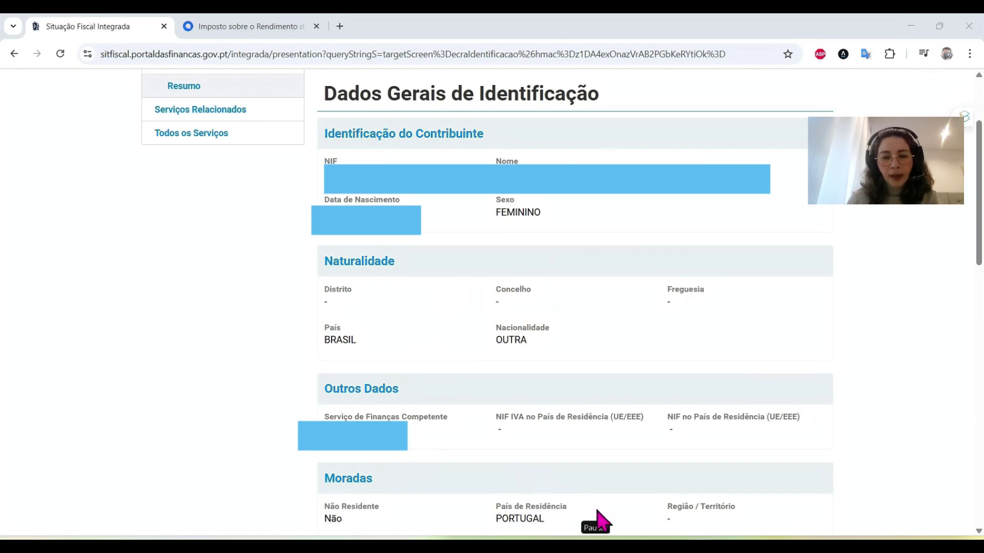
pyautogui.scroll(-5, 584, 430)
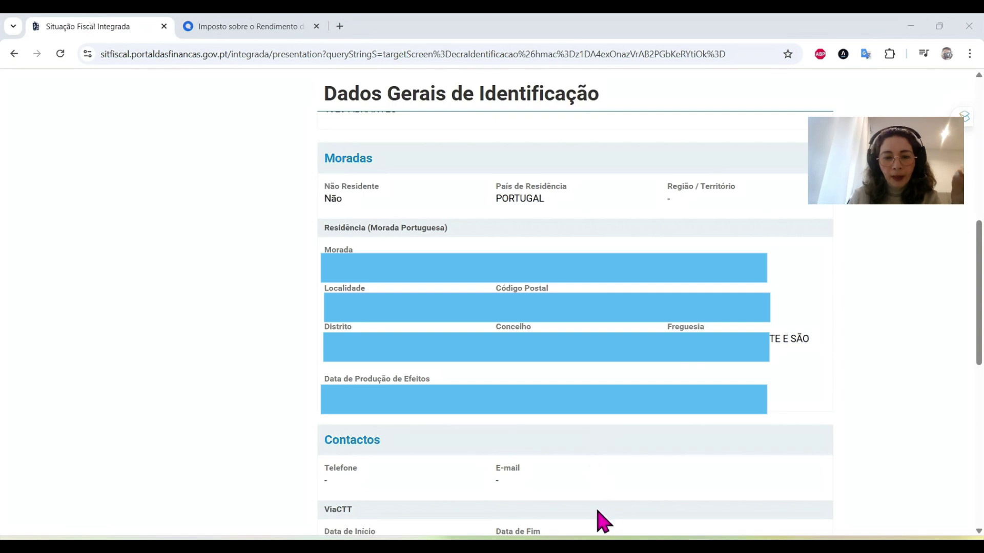
pyautogui.hotkey('alt', 'Left')
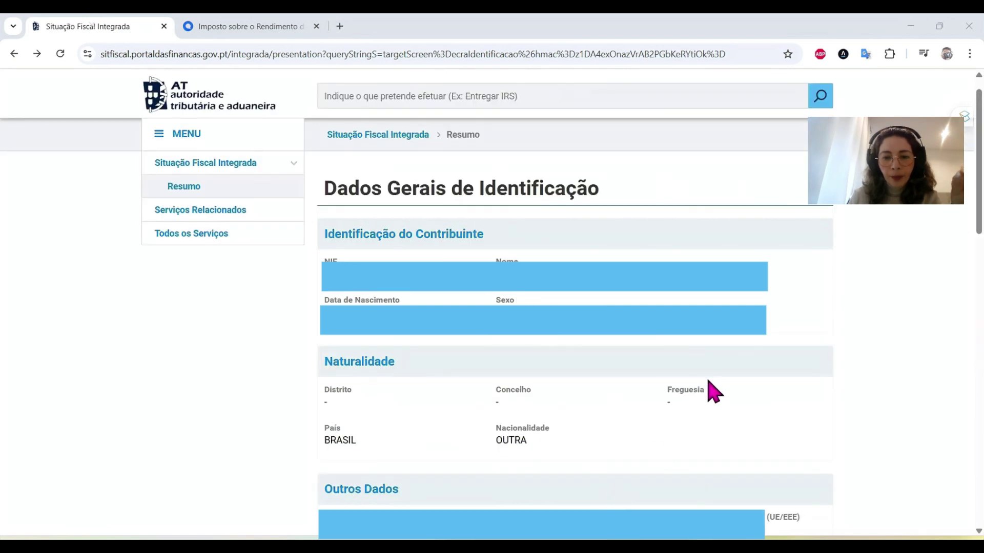
# Search the portal for MORADA and open the Morada service.
pyautogui.click(481, 95)
pyautogui.click(430, 149)
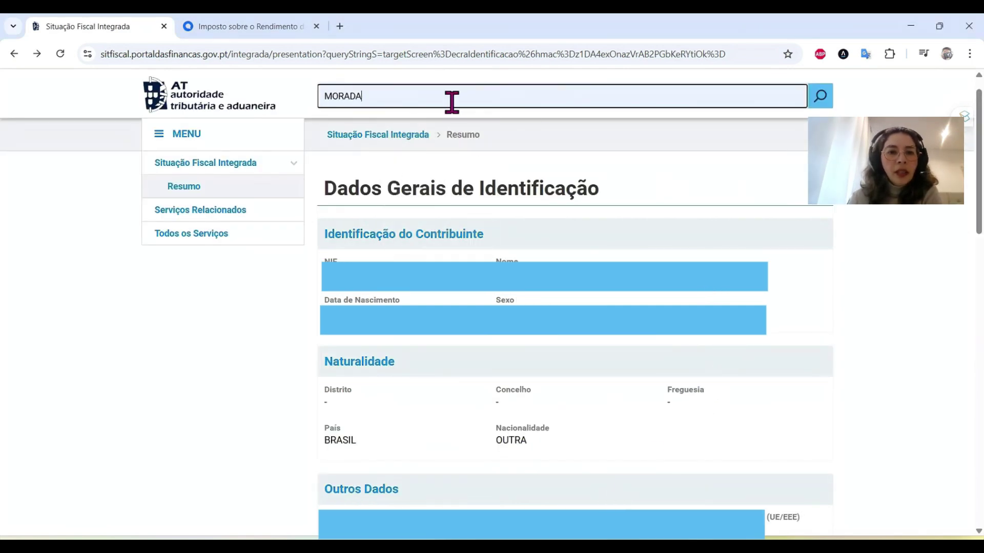
pyautogui.click(821, 97)
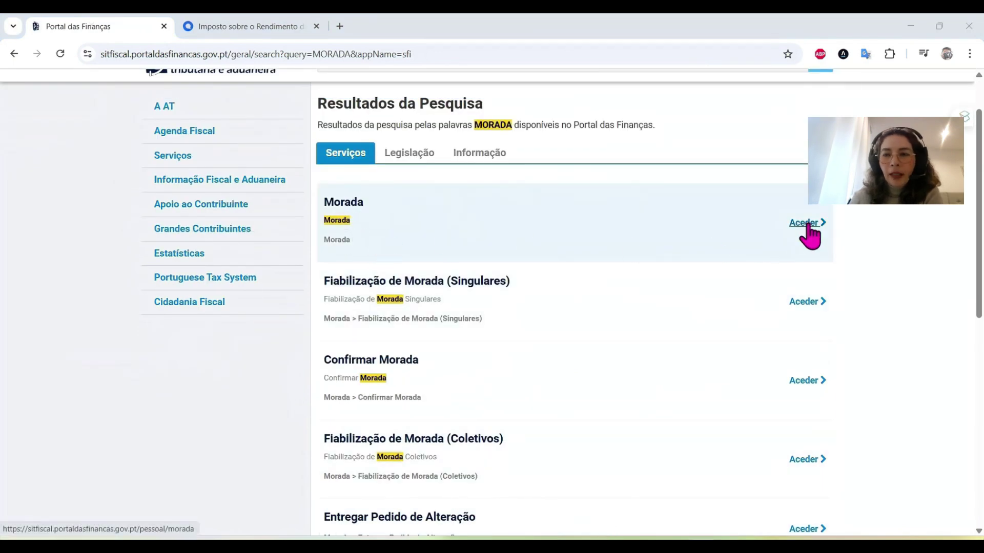
pyautogui.click(805, 223)
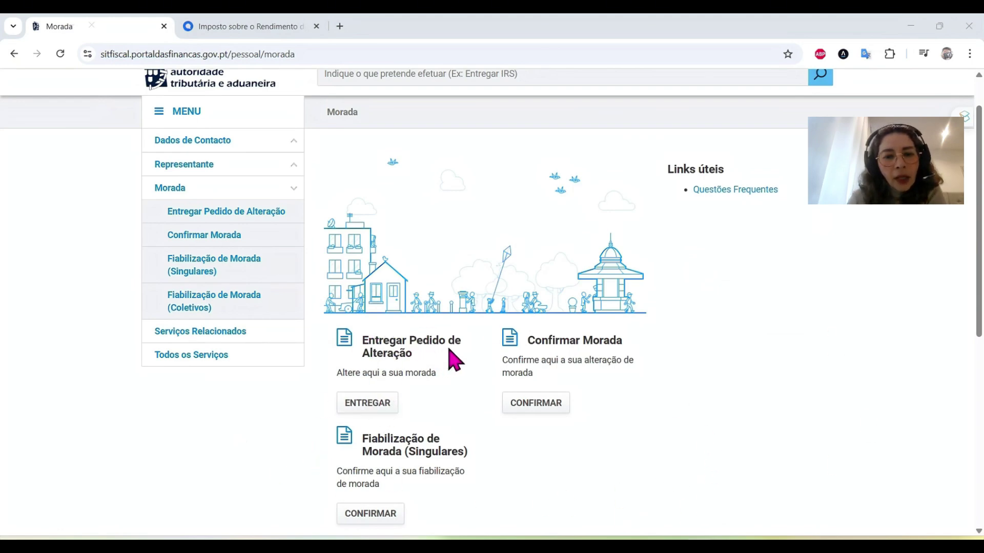
# Open the address change request form and review the Morada atual and Nova Morada sections.
pyautogui.moveTo(336, 373); pyautogui.dragTo(439, 382)
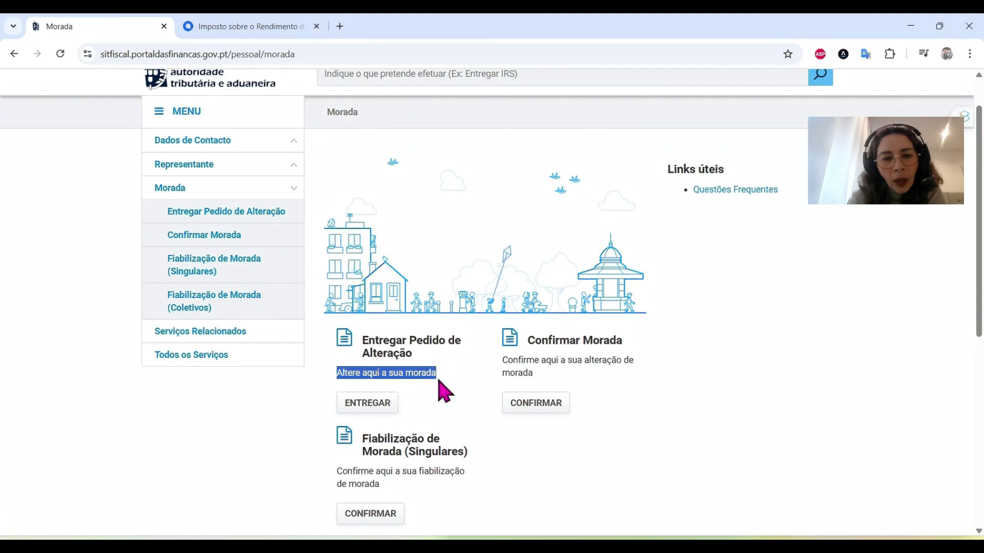
pyautogui.click(370, 404)
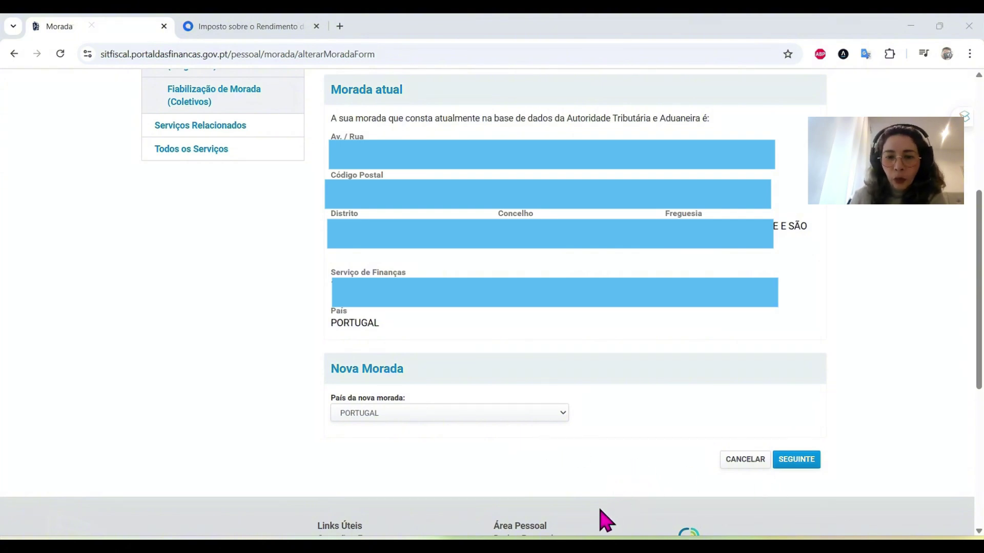
pyautogui.scroll(5, 605, 510)
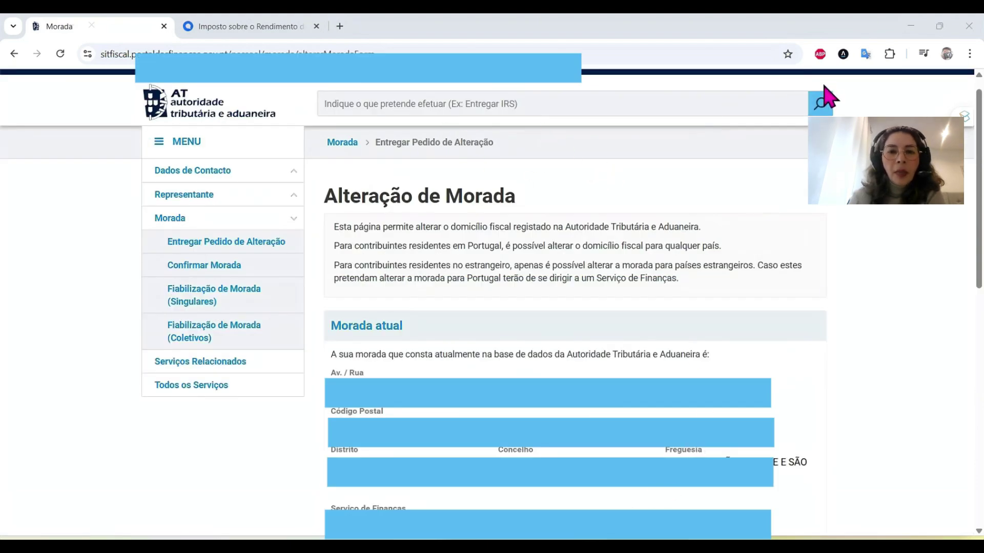
# Search the portal for IRS, open the IRS service and start submitting a declaration.
pyautogui.click(568, 95)
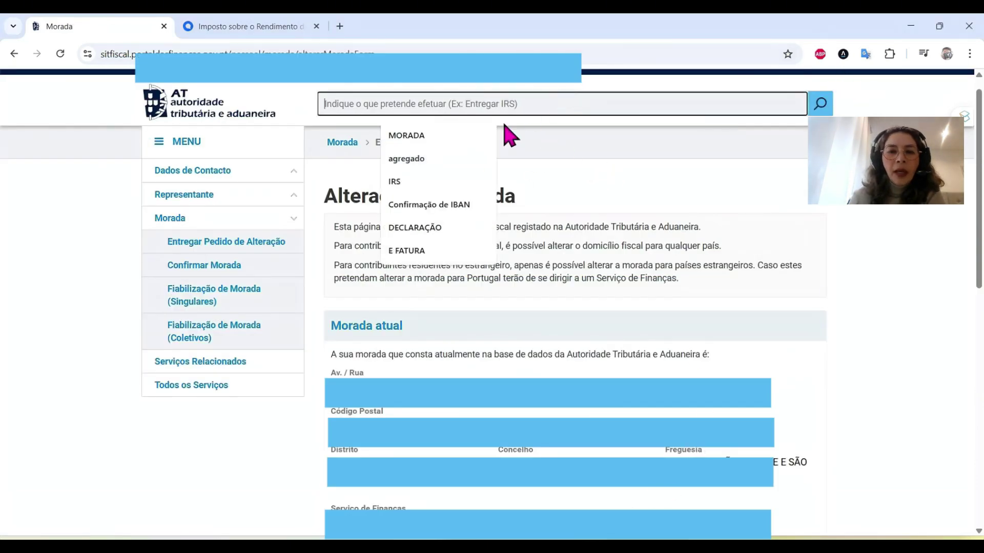
pyautogui.click(428, 185)
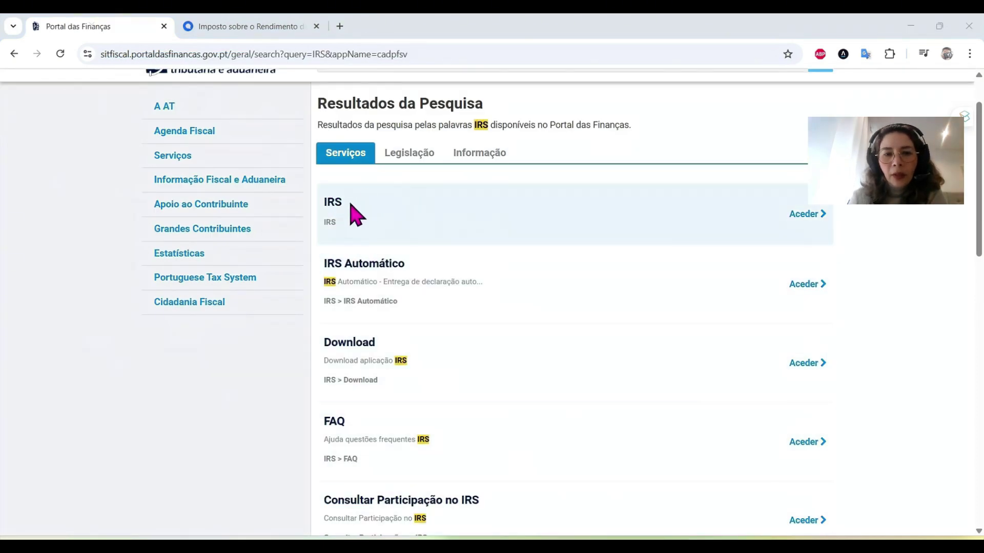
pyautogui.click(806, 224)
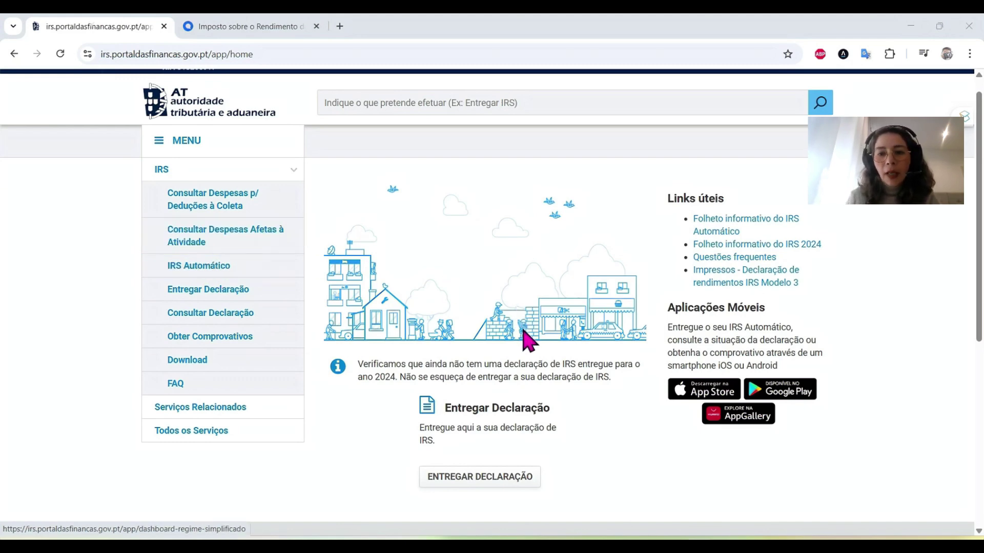
pyautogui.click(514, 479)
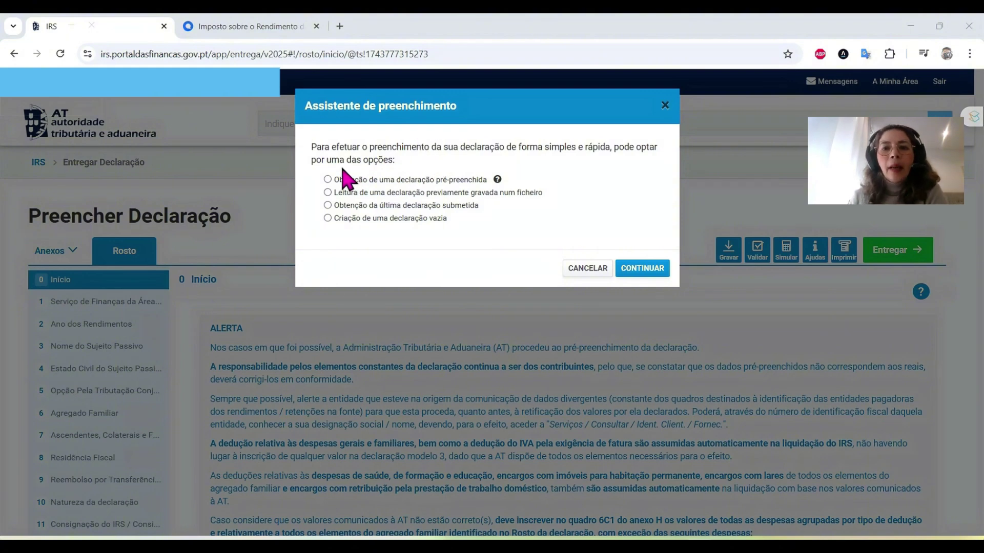
# Read the help text for the pre-filled declaration option in the filling assistant.
pyautogui.click(497, 178)
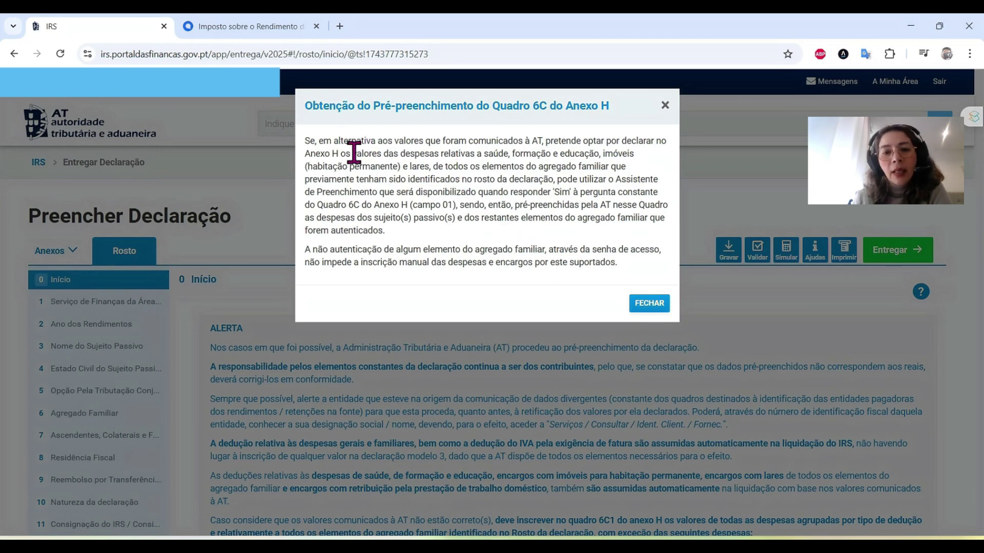
pyautogui.moveTo(305, 141); pyautogui.dragTo(632, 264)
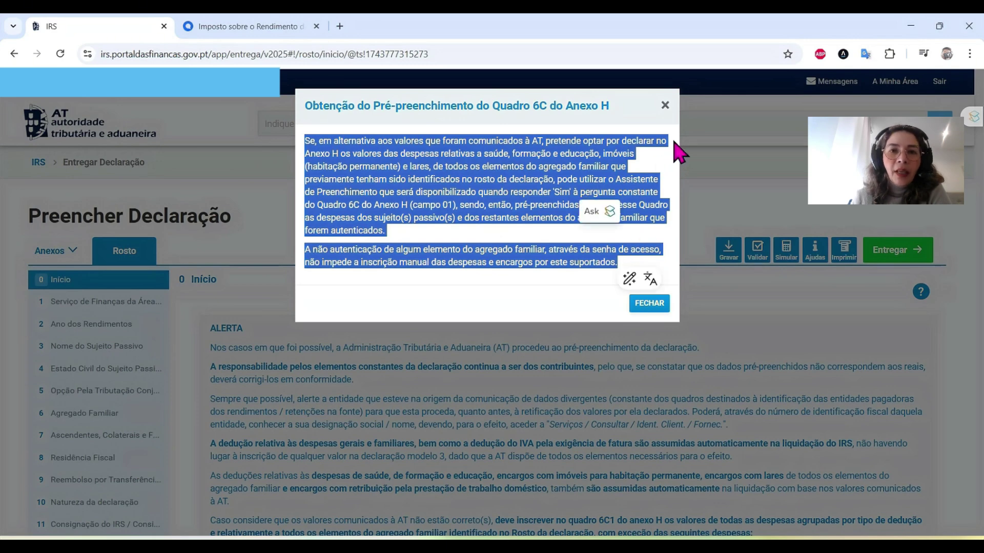
pyautogui.click(648, 303)
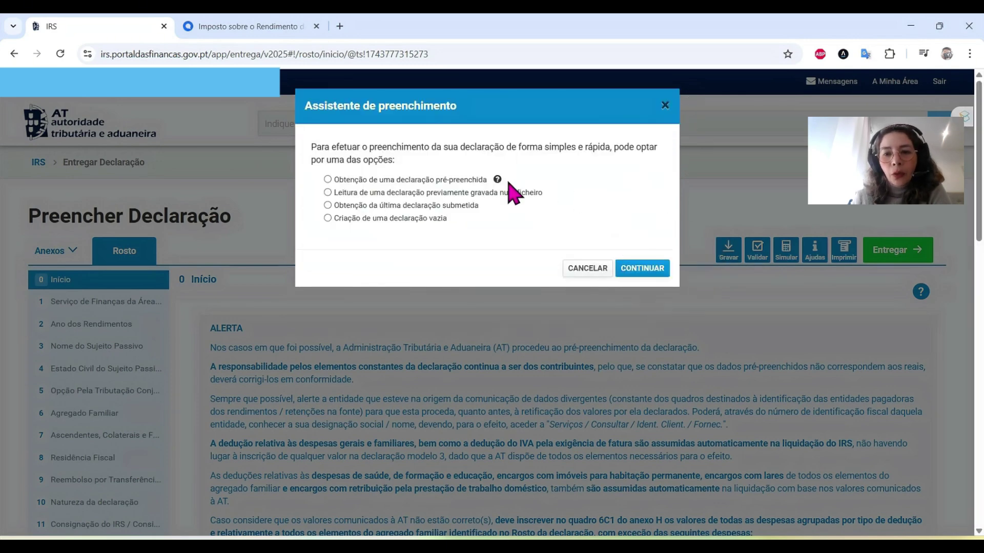
# Try the assistant's options for a declaration saved in a file, the last submitted declaration and an empty declaration.
pyautogui.click(340, 193)
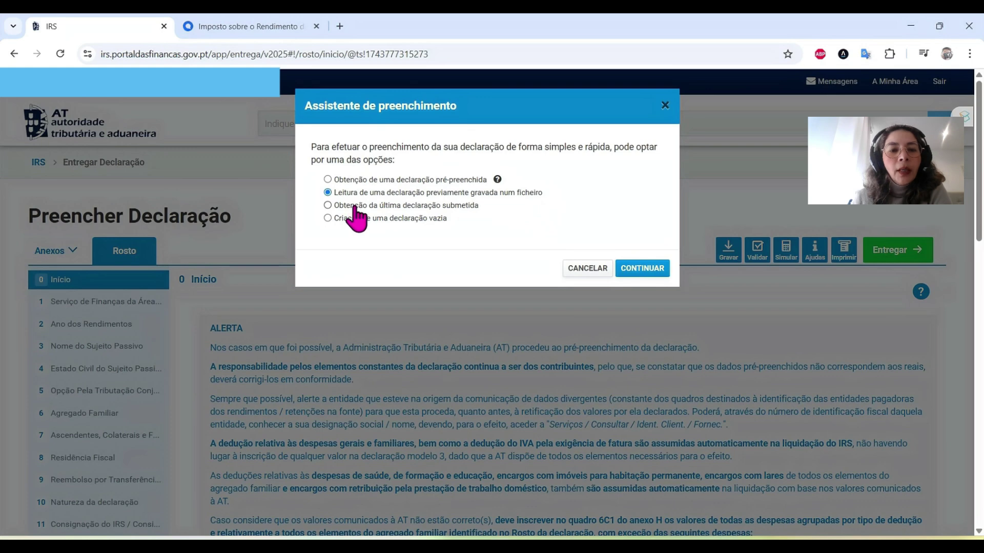
pyautogui.click(384, 206)
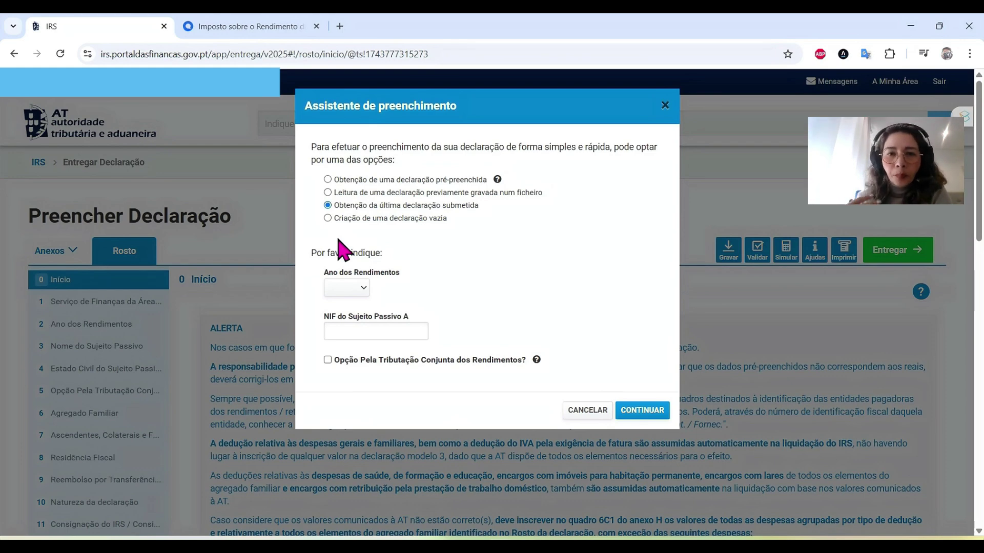
pyautogui.click(364, 192)
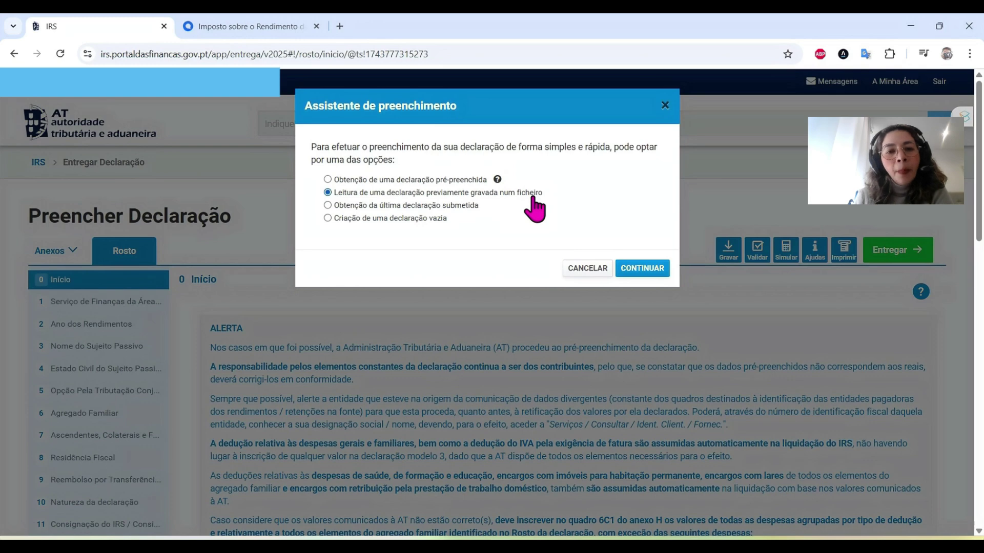
pyautogui.click(362, 219)
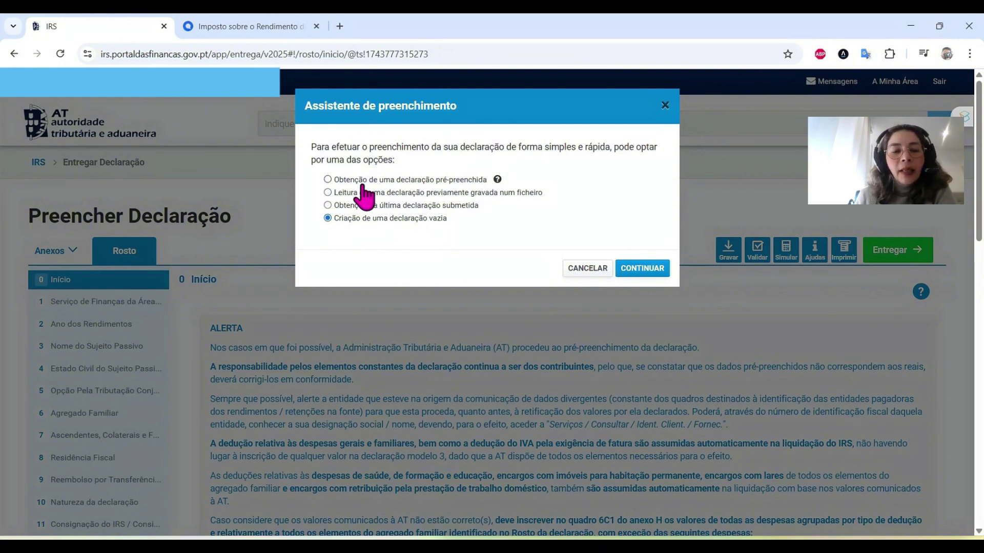
# Select the pre-filled declaration option with income year 2024 and joint taxation of income.
pyautogui.click(436, 183)
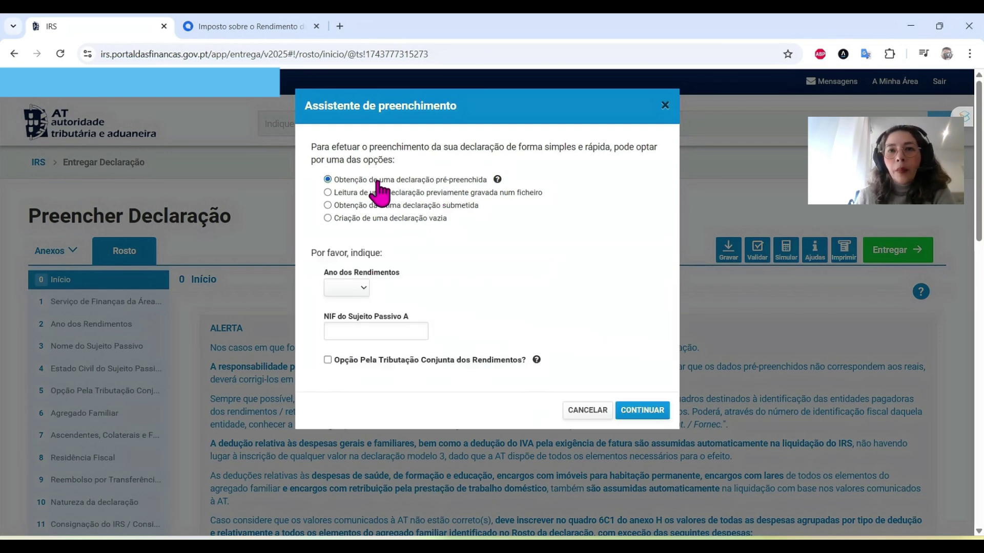
pyautogui.click(359, 289)
pyautogui.click(354, 328)
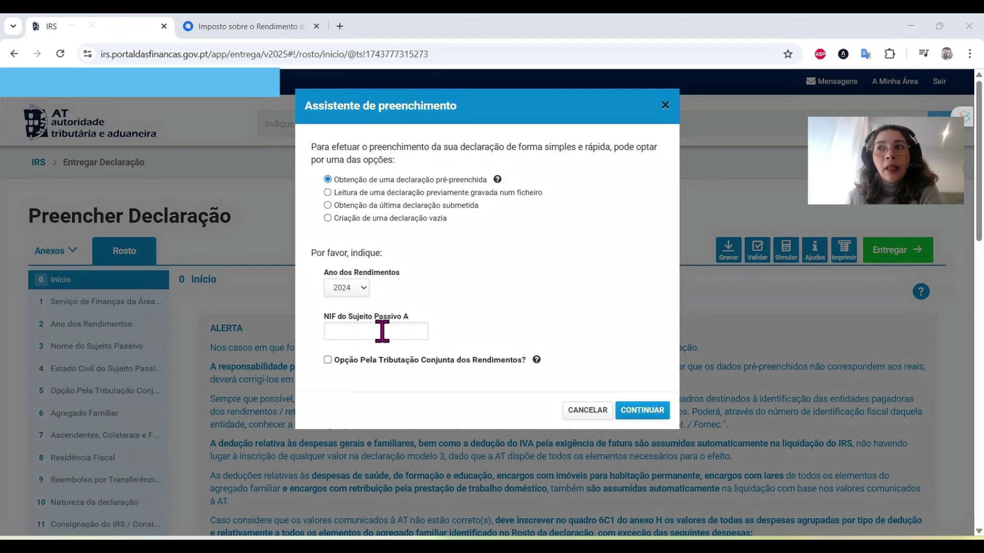
pyautogui.click(328, 360)
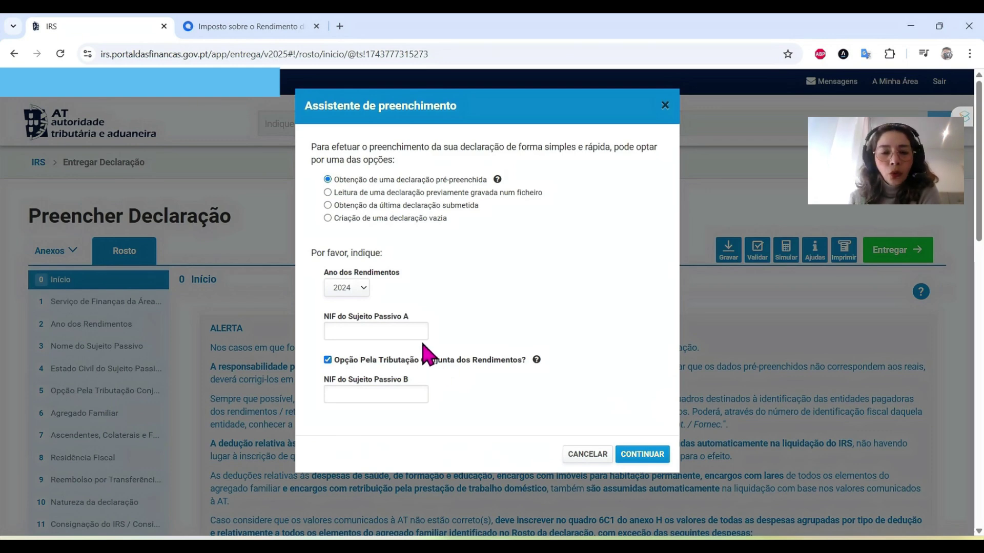
pyautogui.scroll(-1, 454, 359)
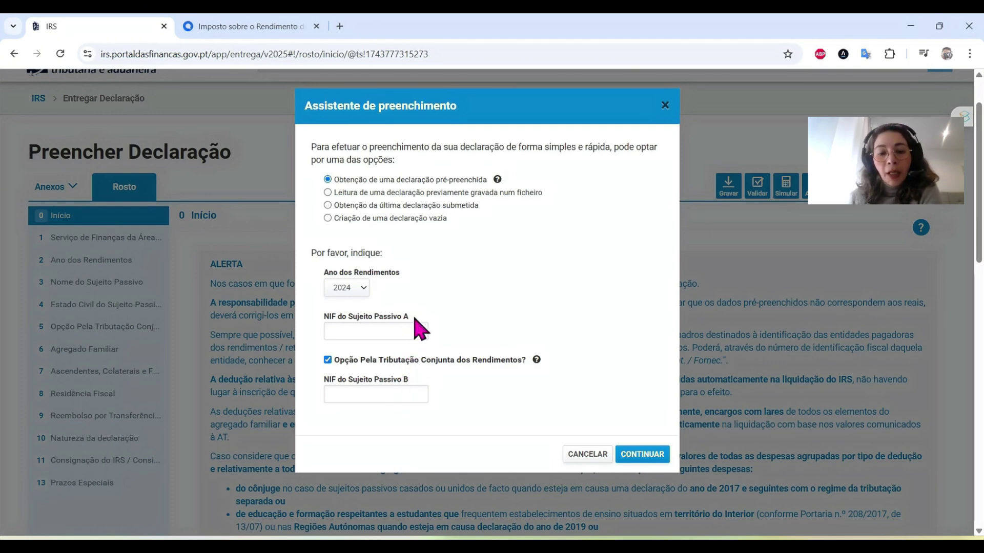
# Choose to read a previously saved declaration from a file and load the 2024 IRS declaration XML file.
pyautogui.click(355, 206)
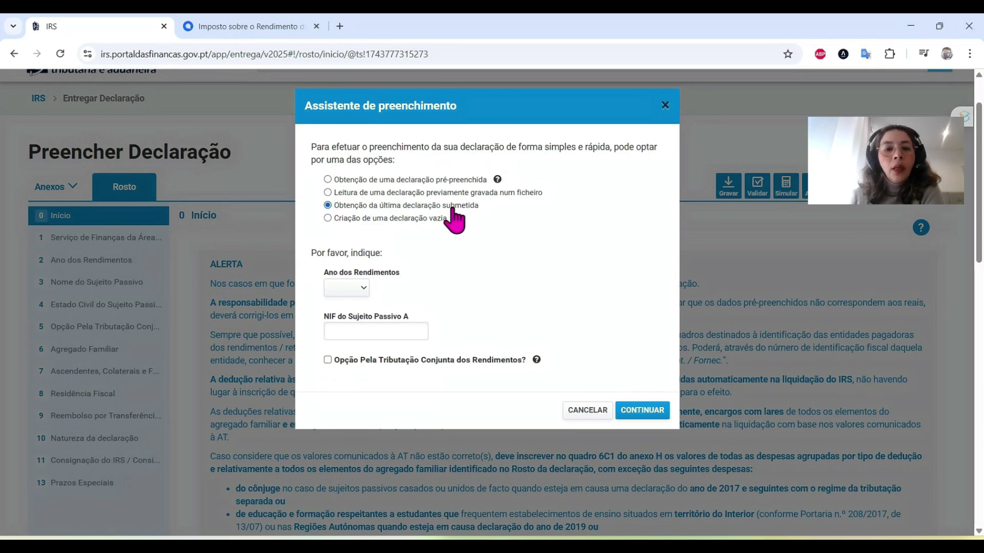
pyautogui.click(447, 192)
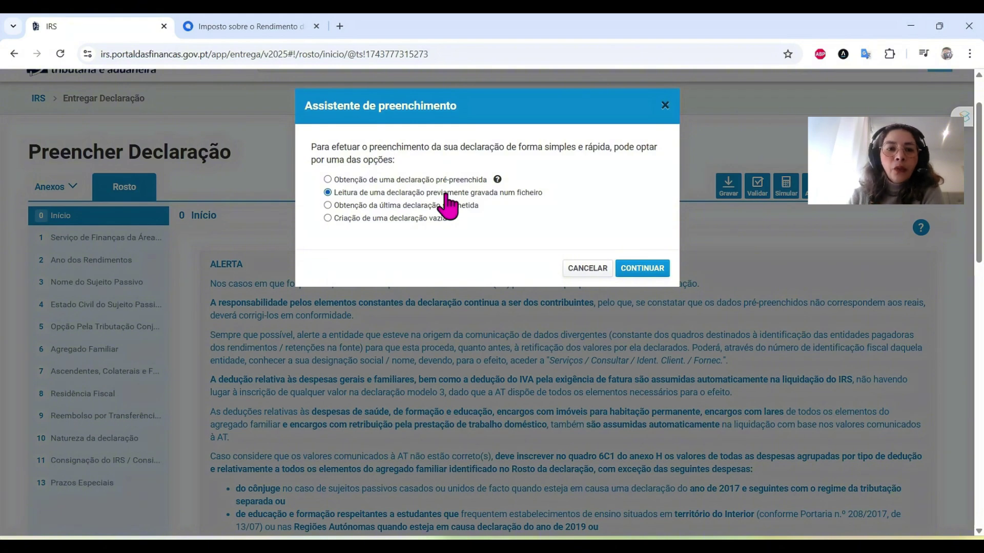
pyautogui.scroll(2, 448, 203)
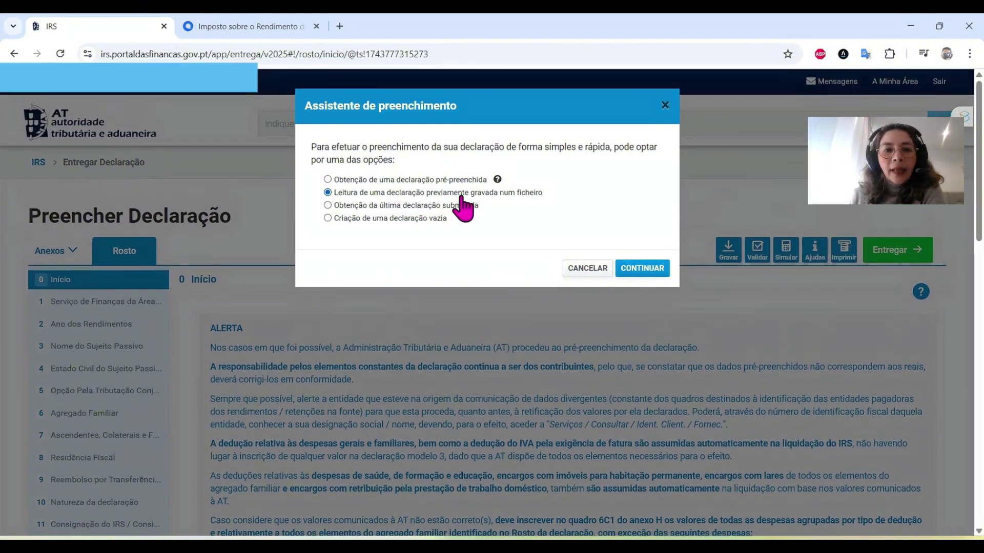
pyautogui.click(645, 271)
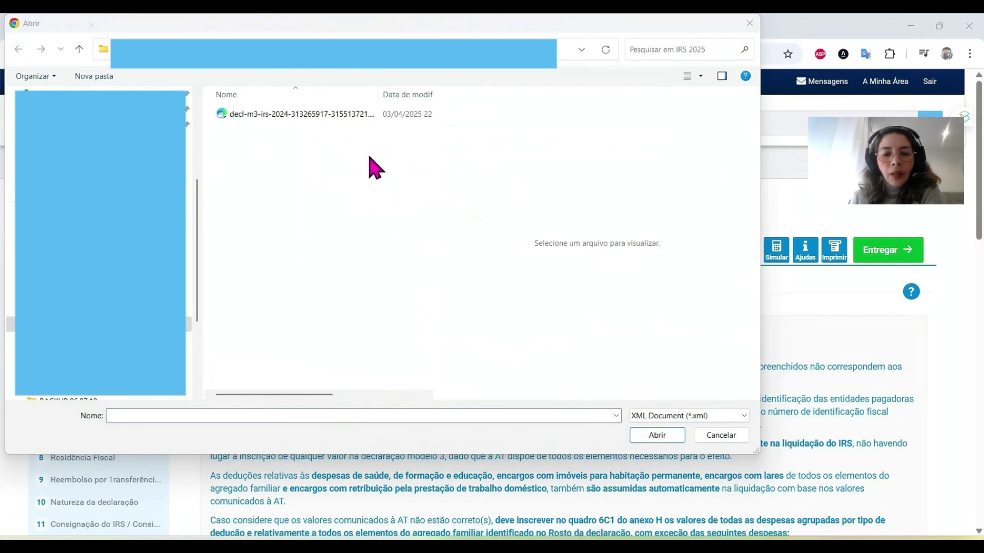
pyautogui.click(346, 120)
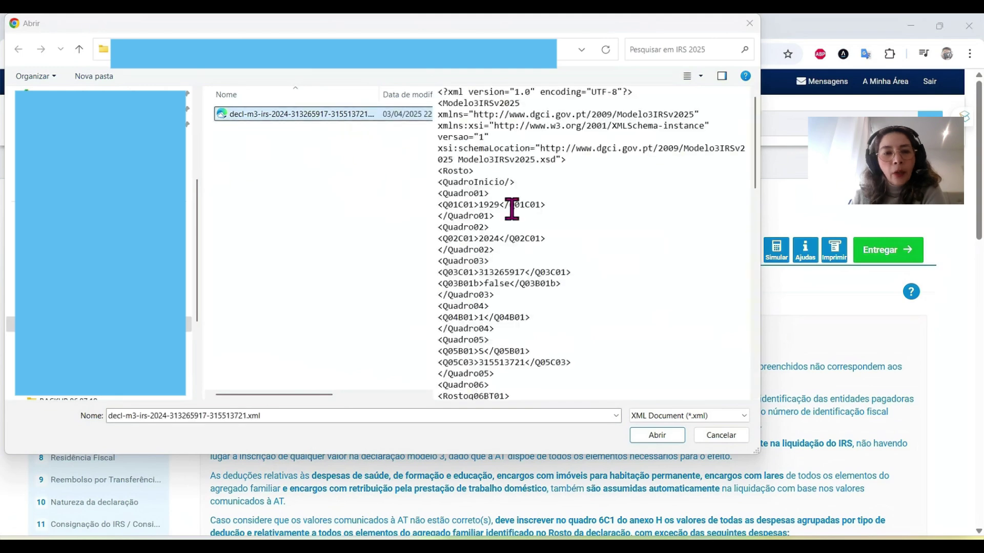
pyautogui.click(666, 439)
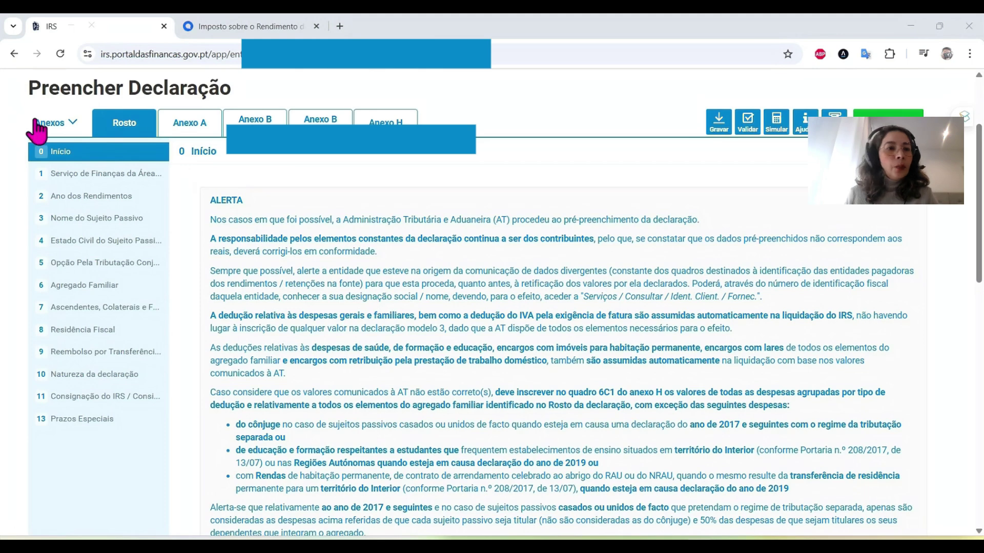
# Review the declaration's list of annexes and read the explanation of Anexo H in the Doutor Finanças article.
pyautogui.click(67, 131)
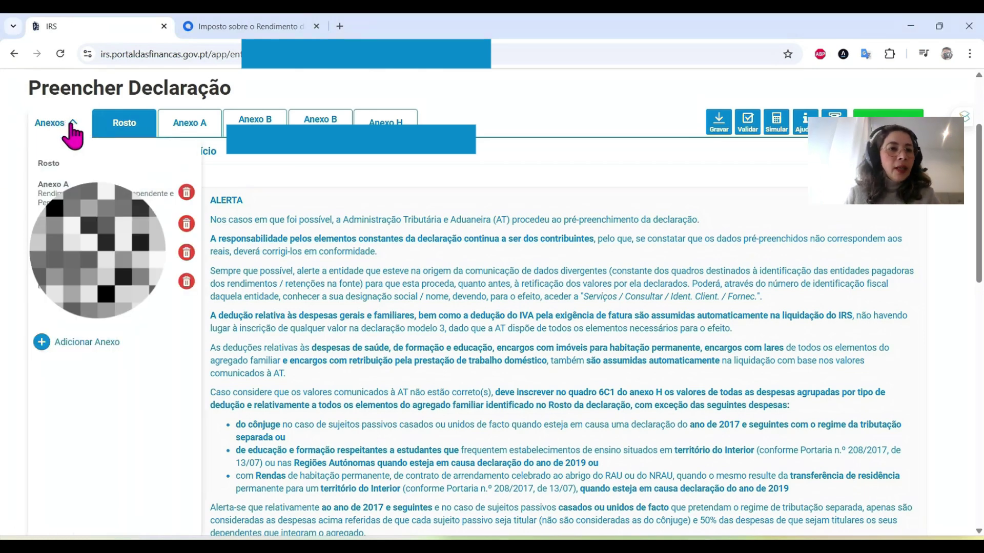
pyautogui.click(74, 124)
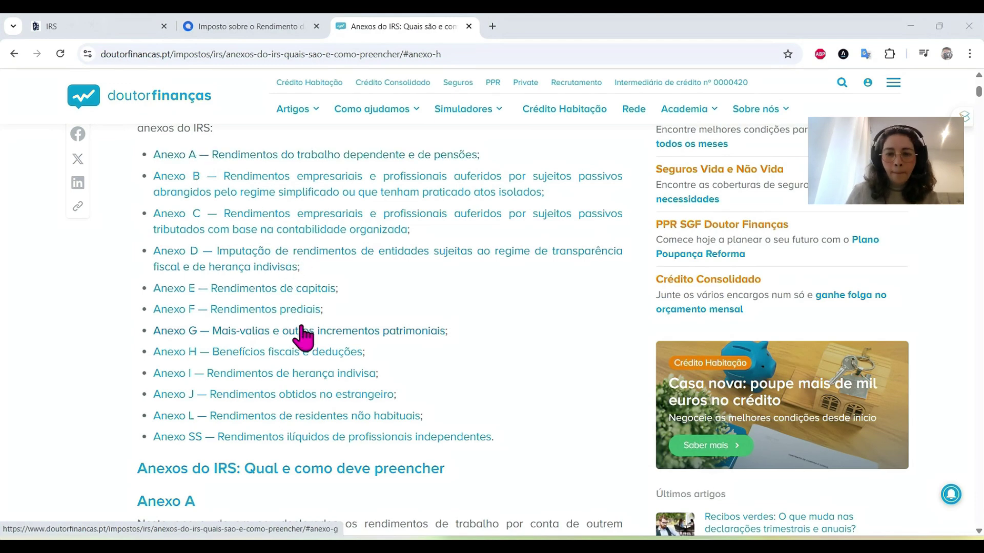
pyautogui.click(333, 353)
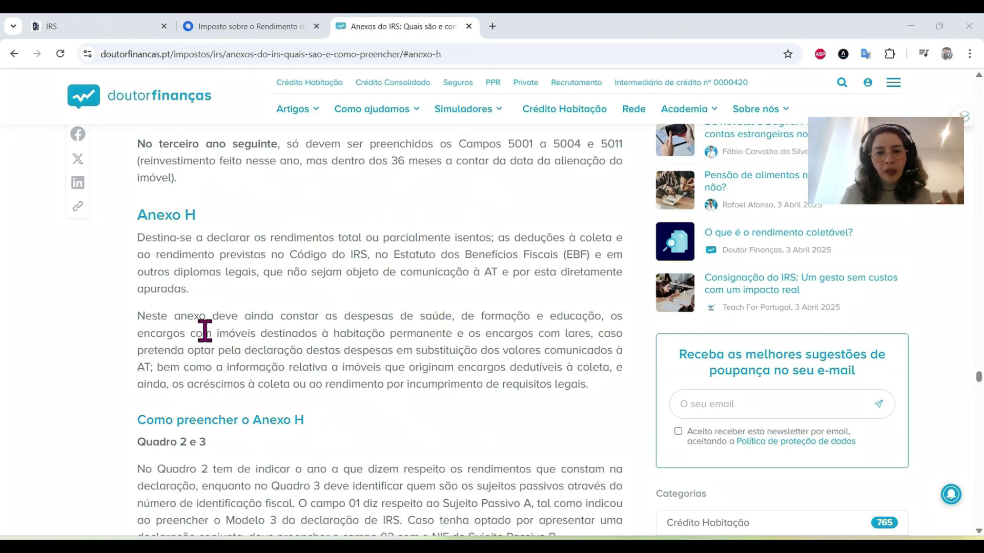
pyautogui.moveTo(322, 334); pyautogui.dragTo(575, 342)
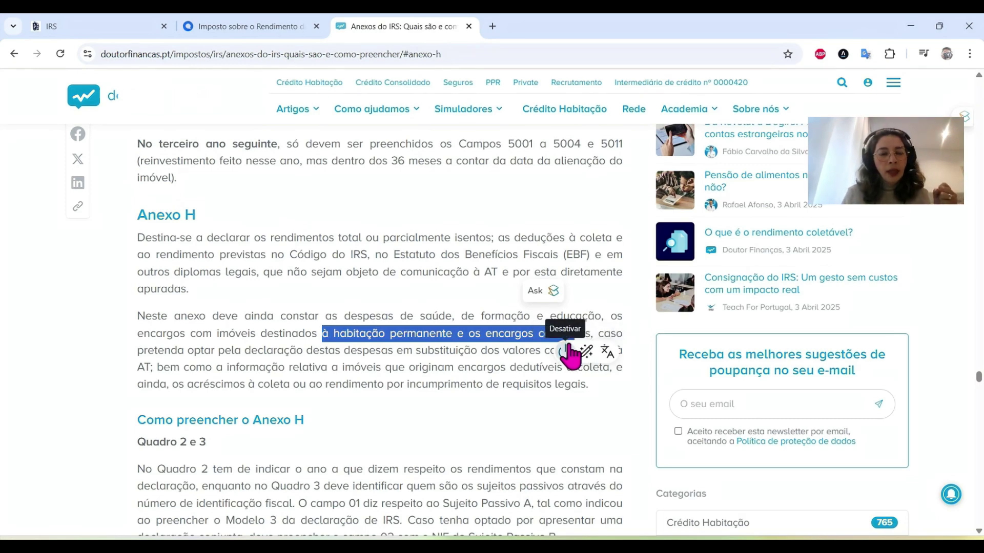
pyautogui.click(243, 354)
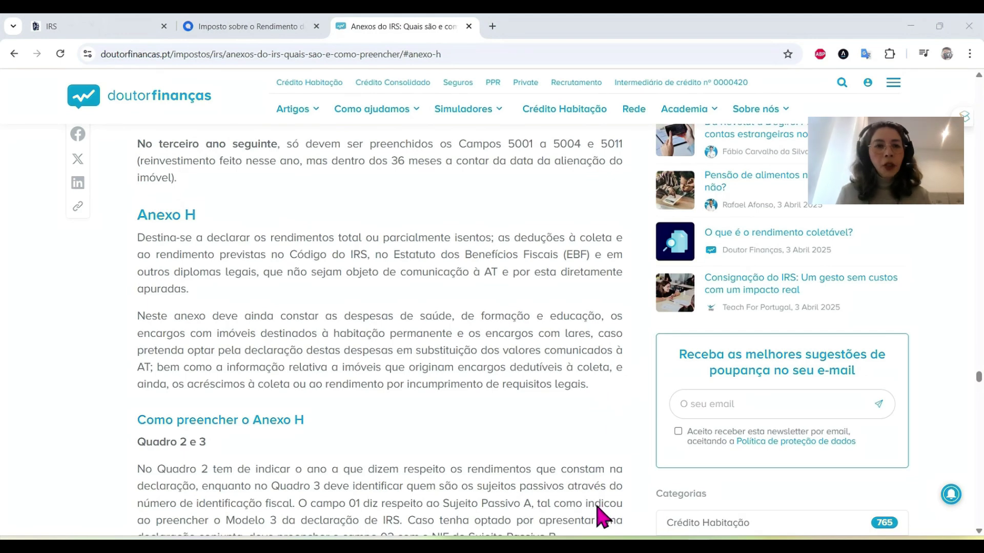
pyautogui.scroll(-3, 602, 472)
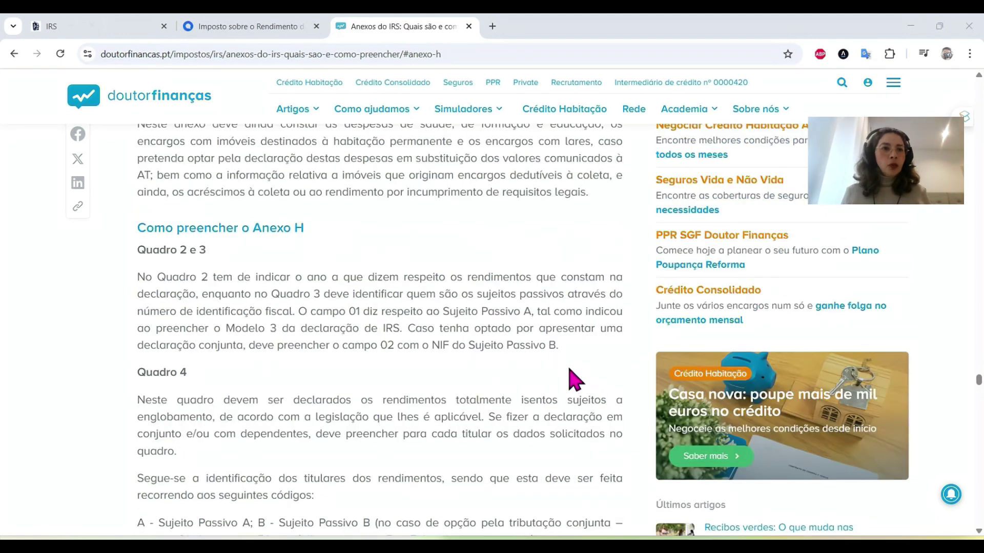
# Return to the IRS declaration and review the Rosto sections on tax office, income year, taxpayer name and marital status.
pyautogui.click(95, 26)
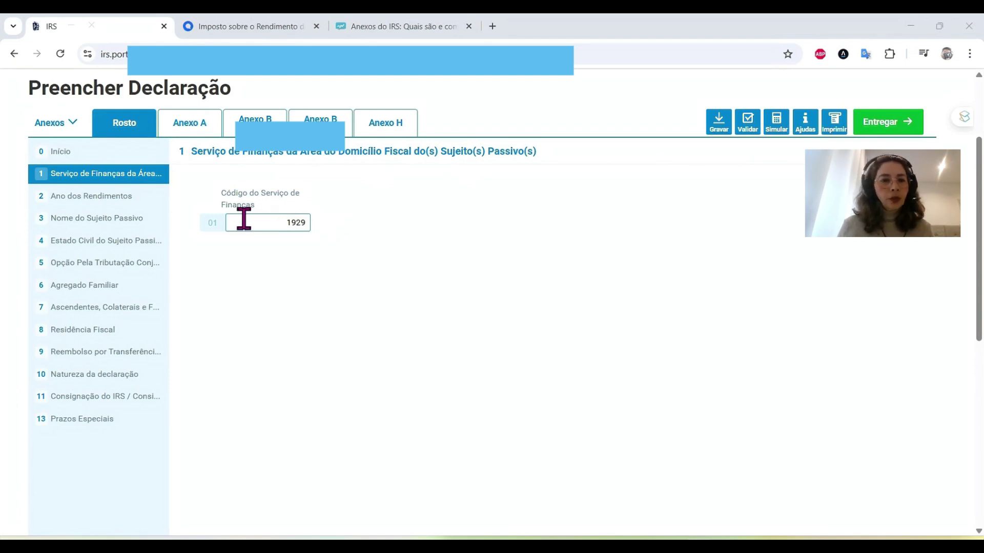
pyautogui.click(95, 197)
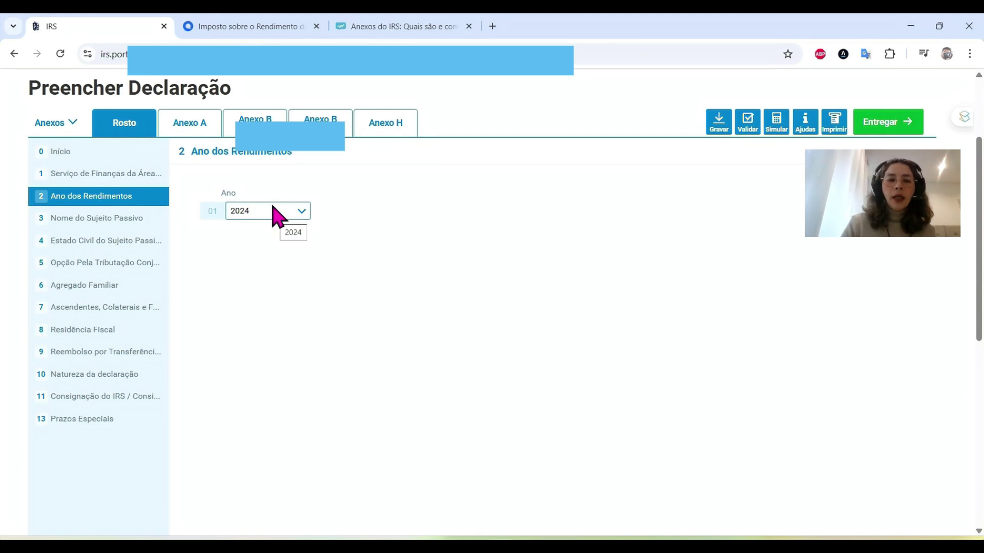
pyautogui.click(107, 219)
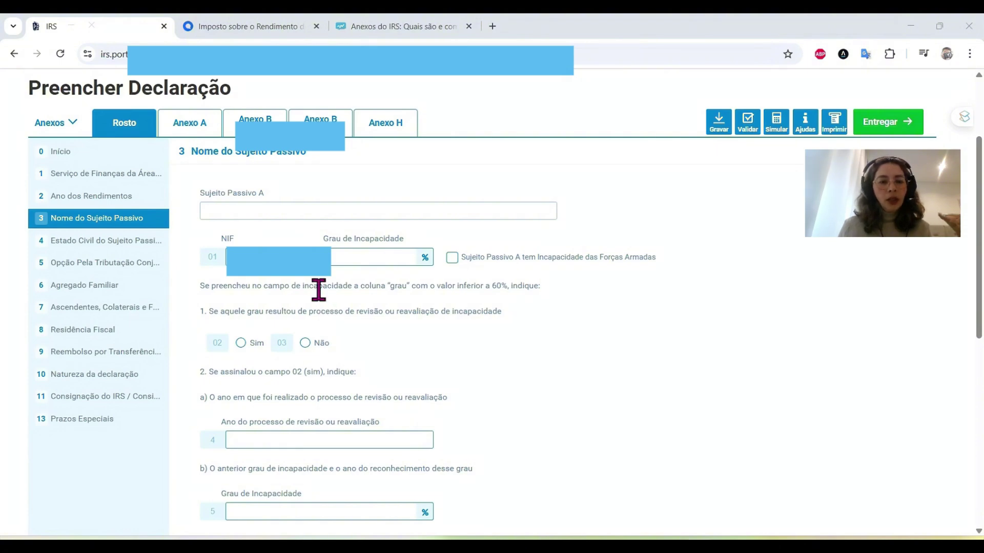
pyautogui.scroll(-5, 318, 290)
pyautogui.scroll(5, 319, 289)
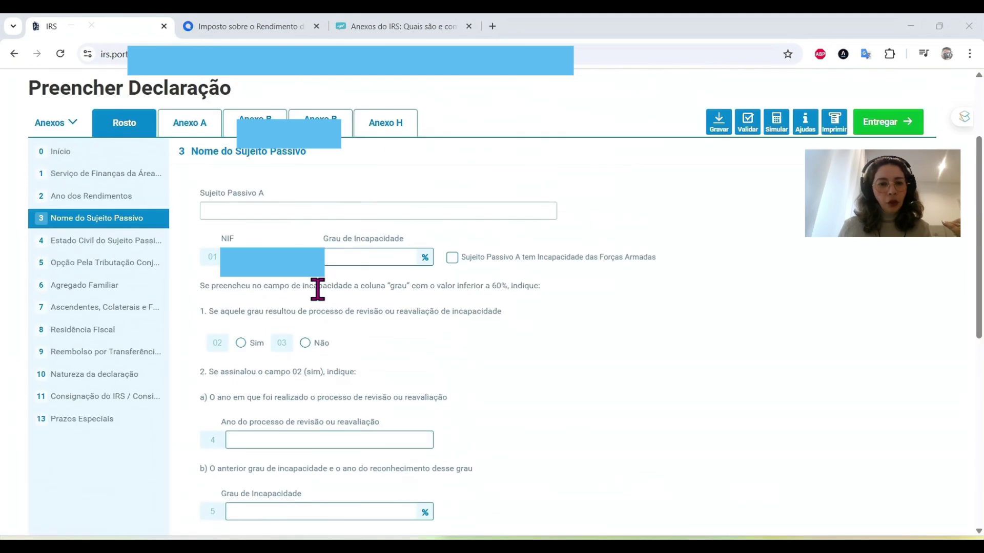
pyautogui.click(122, 252)
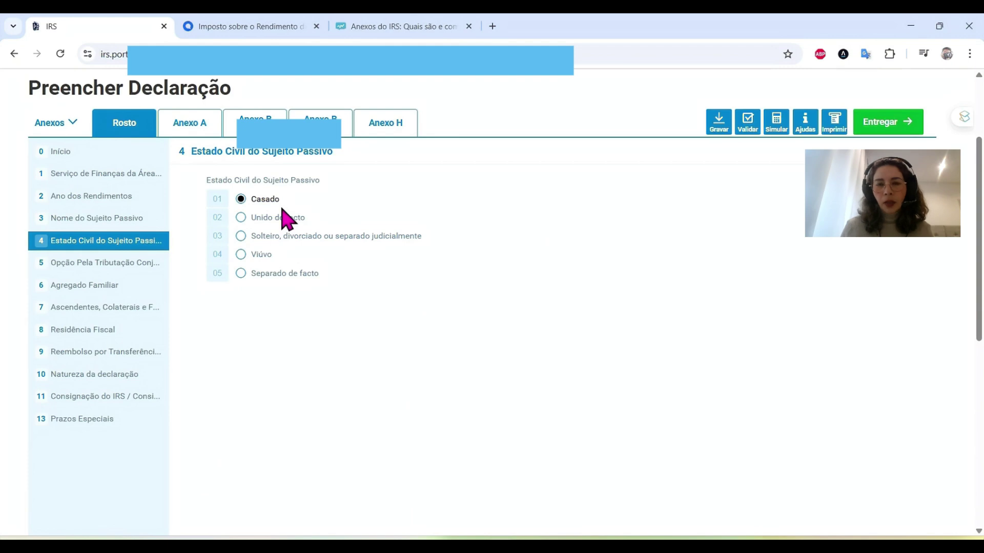
# Review part A of section 5, covering the joint taxation option and the identification of Sujeito Passivo B.
pyautogui.click(109, 266)
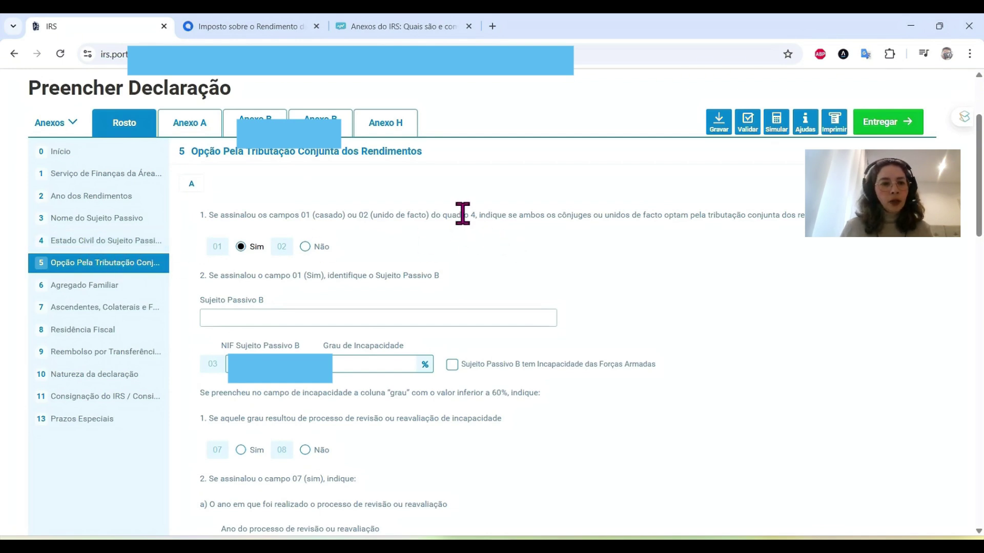
pyautogui.moveTo(461, 215); pyautogui.dragTo(477, 215)
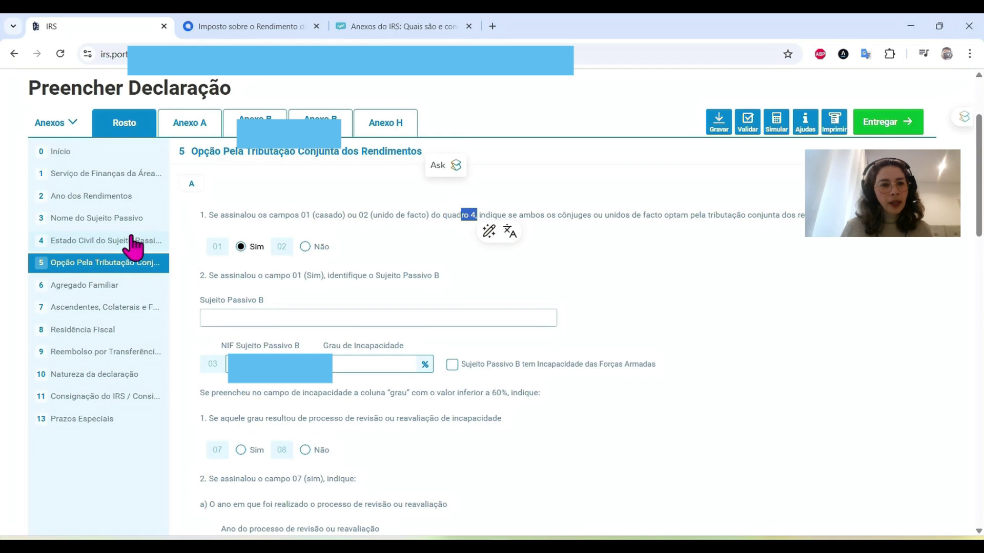
pyautogui.click(502, 214)
pyautogui.moveTo(556, 215); pyautogui.dragTo(831, 240)
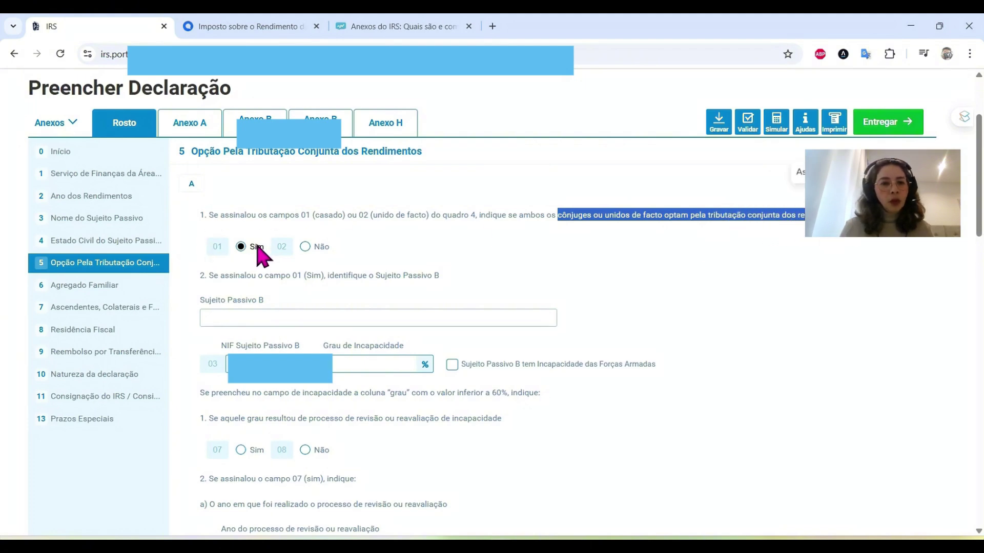
pyautogui.moveTo(302, 275); pyautogui.dragTo(329, 273)
pyautogui.moveTo(396, 275); pyautogui.dragTo(440, 279)
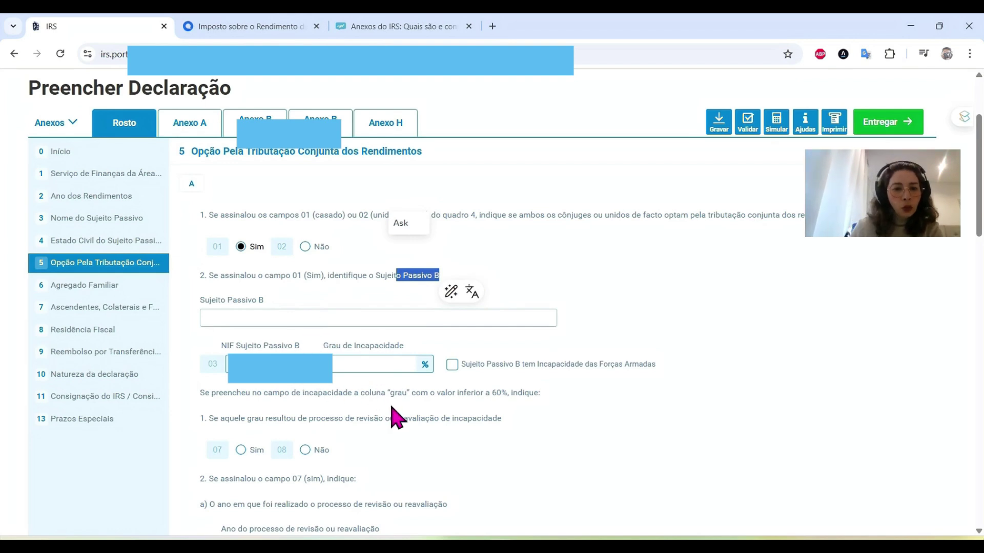
# Examine the rest of section 5, including the disability questions and part B for a deceased spouse.
pyautogui.scroll(-6, 463, 283)
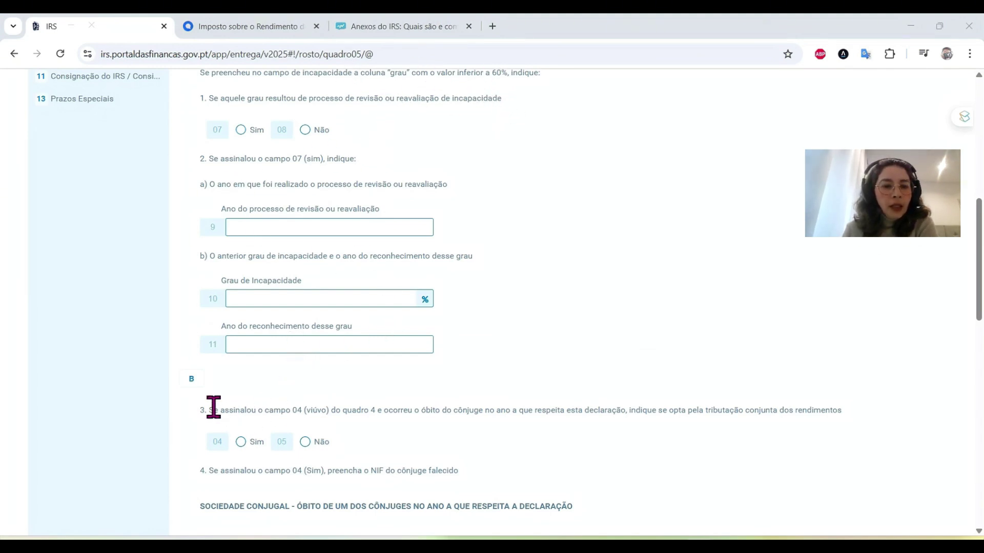
pyautogui.scroll(-1, 334, 411)
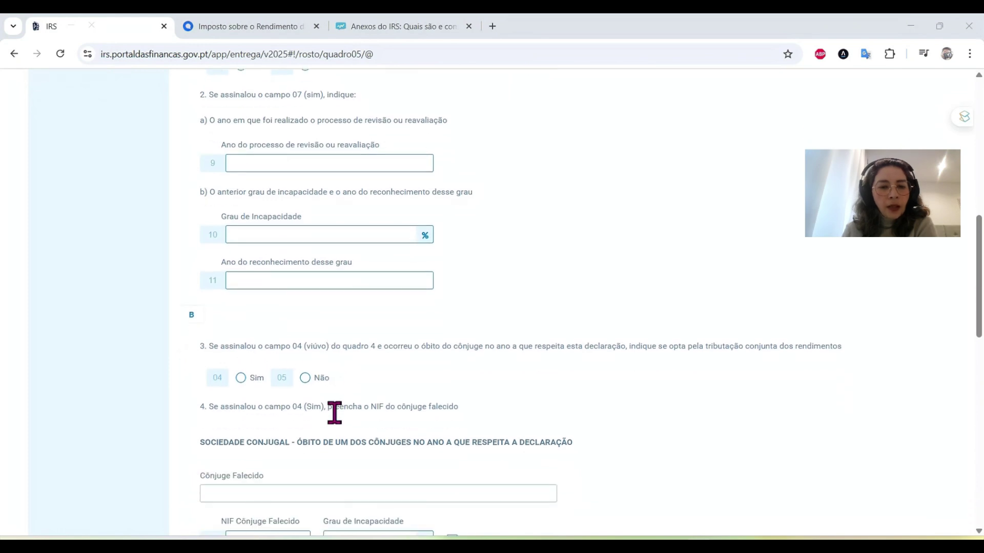
pyautogui.scroll(-1, 341, 424)
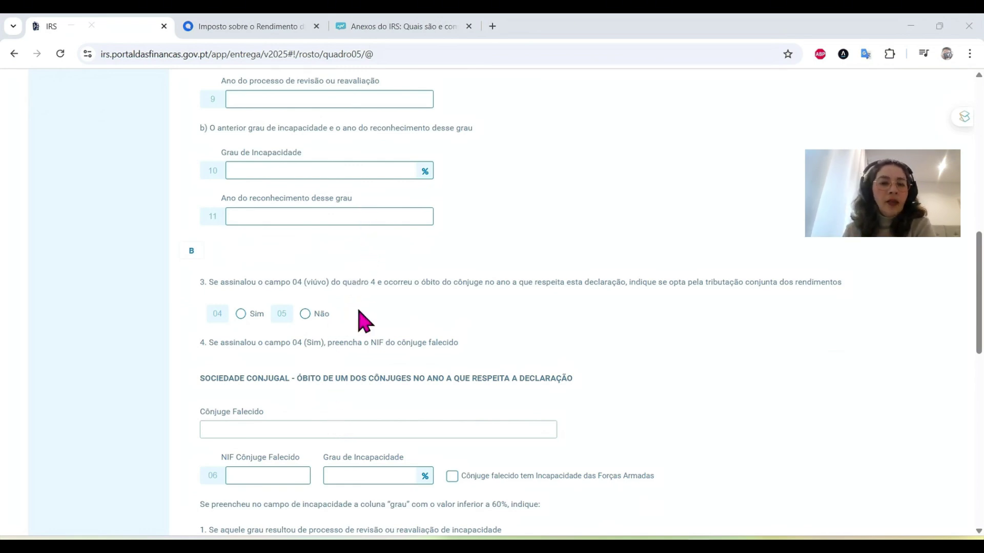
pyautogui.scroll(-1, 351, 378)
pyautogui.scroll(-1, 349, 370)
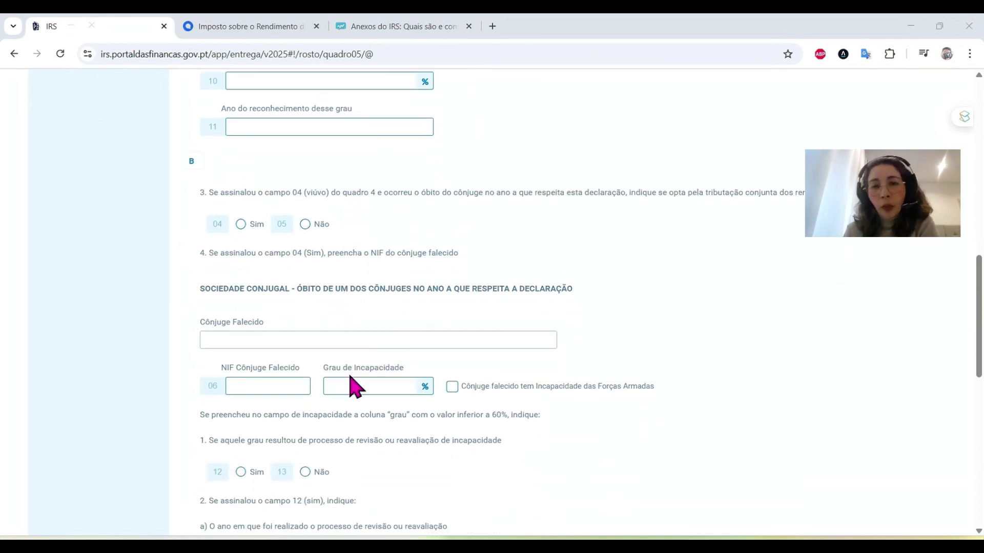
pyautogui.scroll(2, 111, 205)
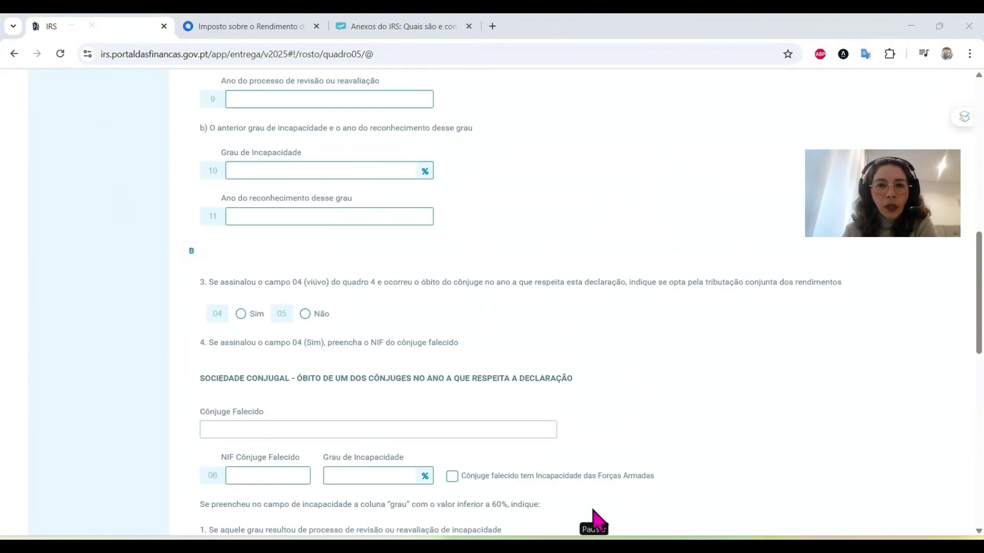
pyautogui.scroll(2, 610, 495)
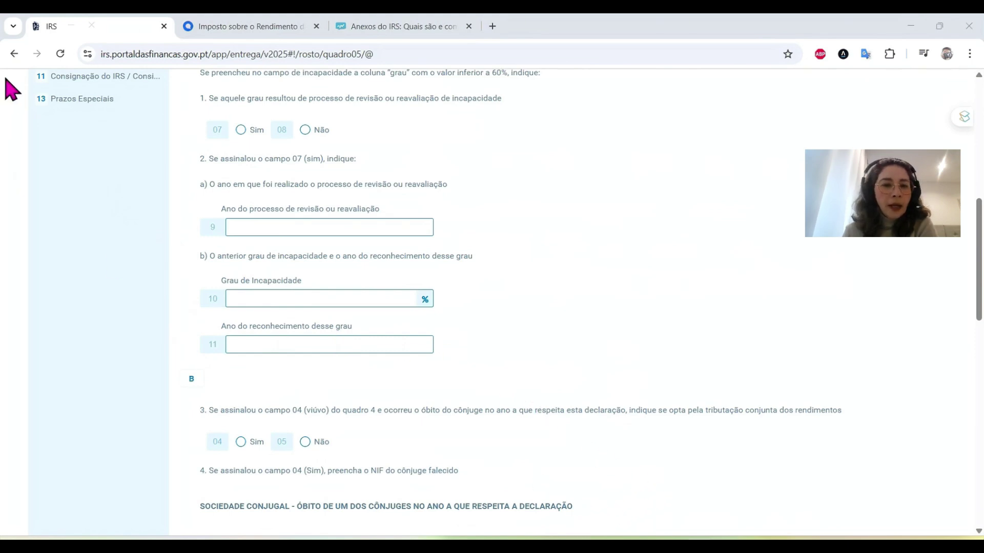
pyautogui.click(601, 532)
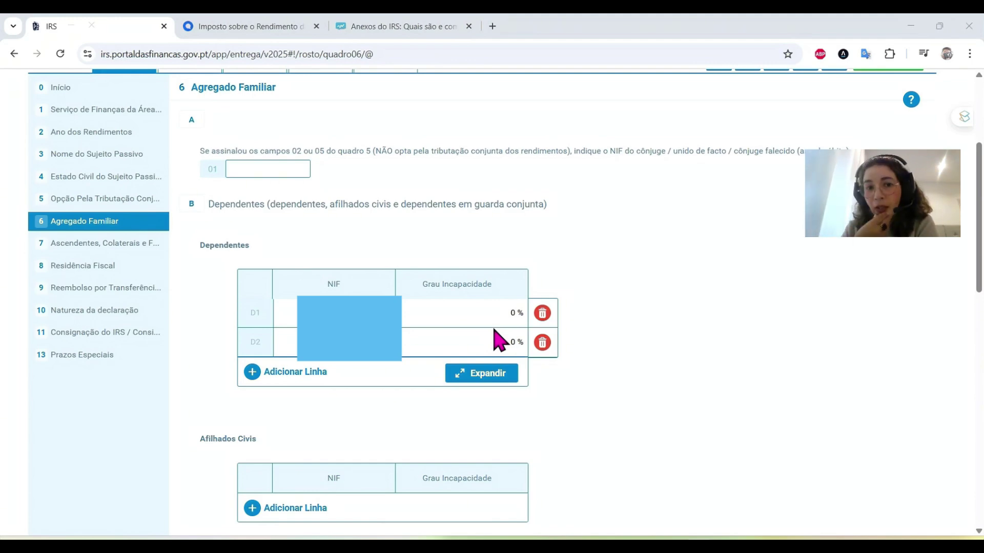
# Review the Agregado Familiar tables for dependants, civil godchildren, joint custody and foster care.
pyautogui.scroll(-4, 469, 323)
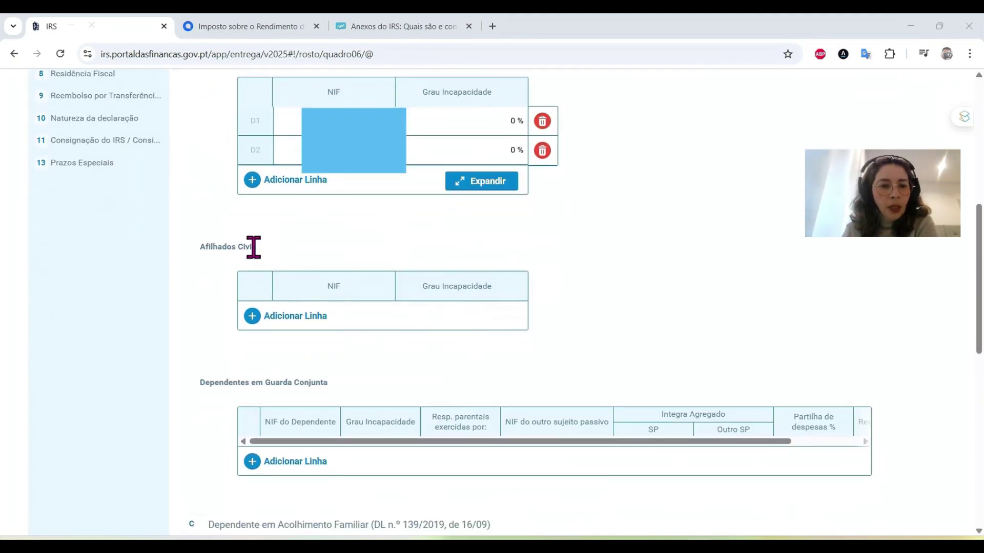
pyautogui.scroll(-3, 356, 321)
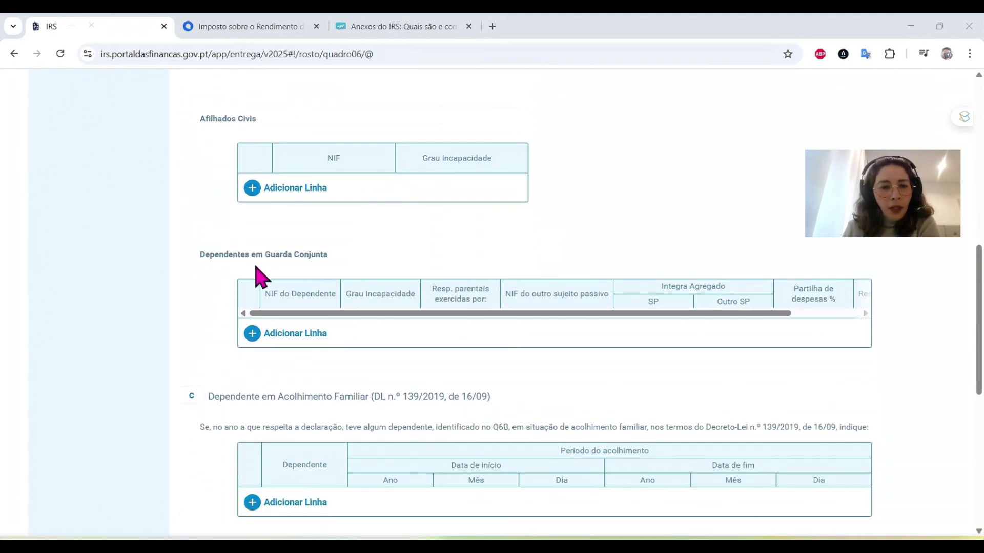
pyautogui.scroll(-3, 328, 284)
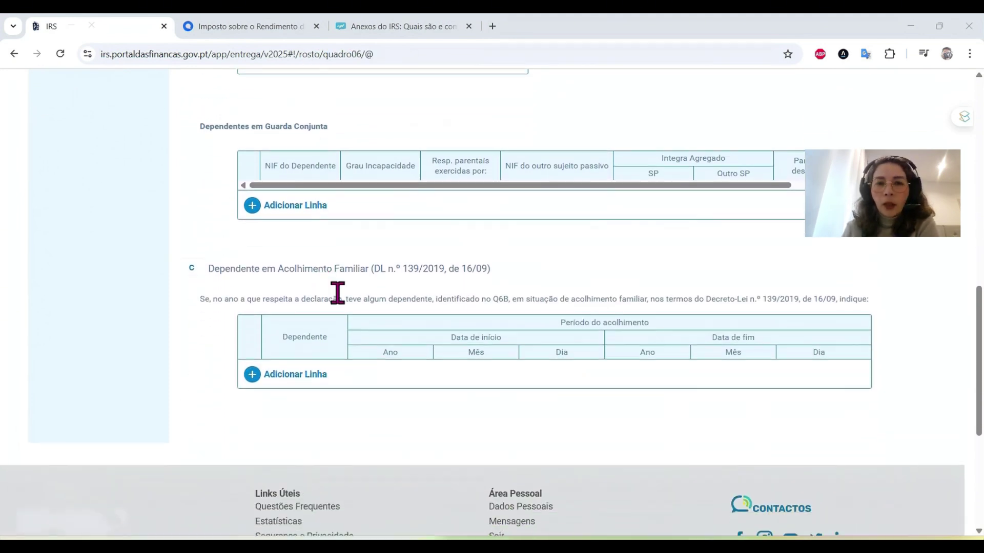
pyautogui.moveTo(251, 268); pyautogui.dragTo(382, 270)
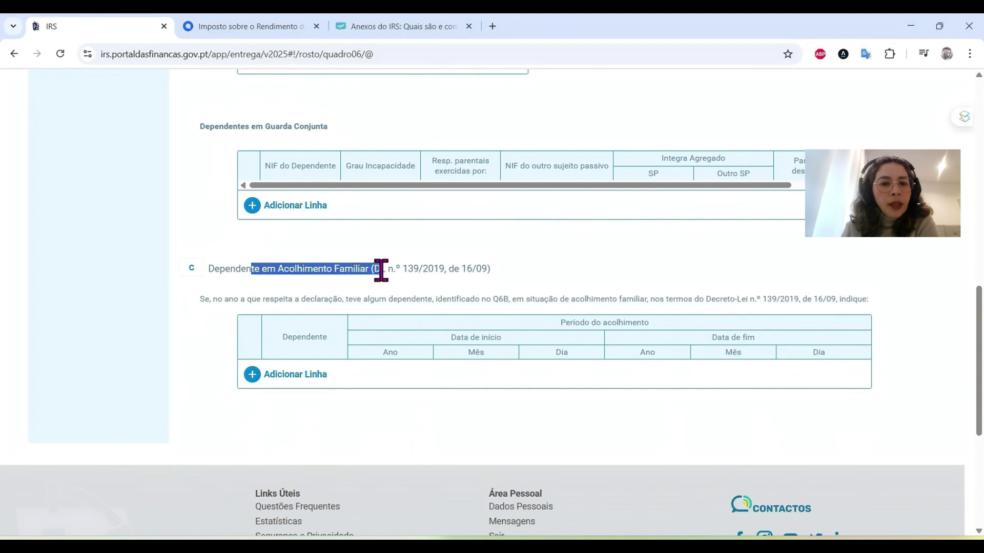
pyautogui.scroll(4, 406, 305)
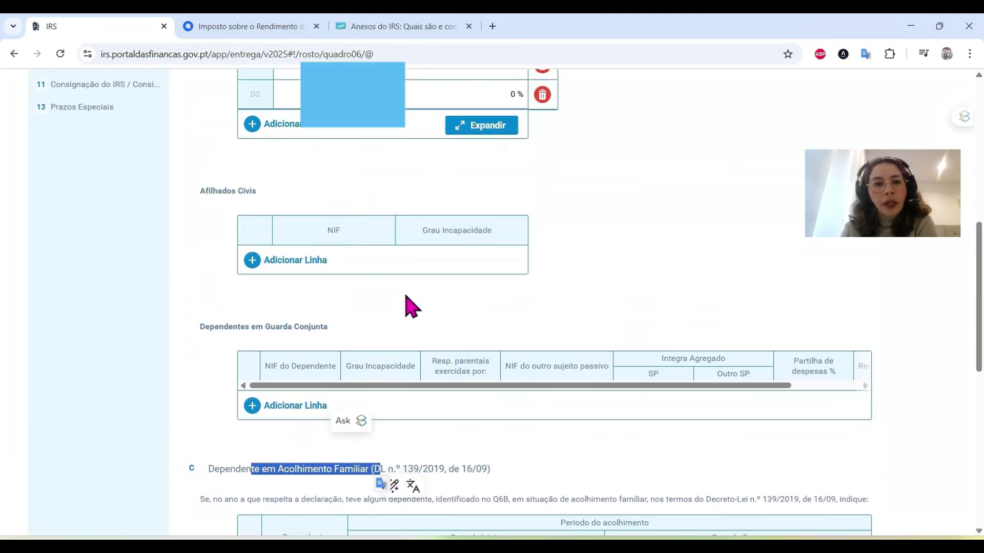
pyautogui.scroll(1, 408, 305)
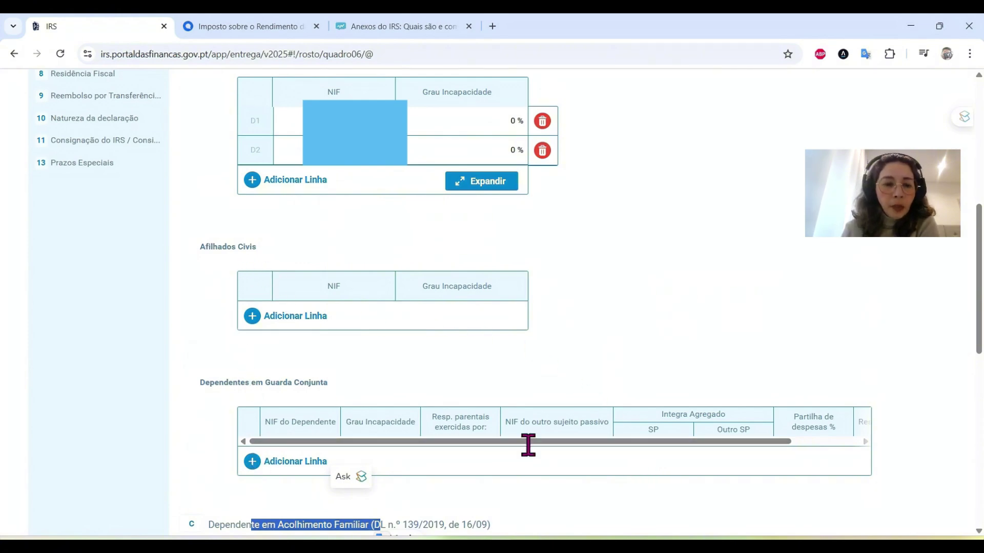
pyautogui.click(605, 516)
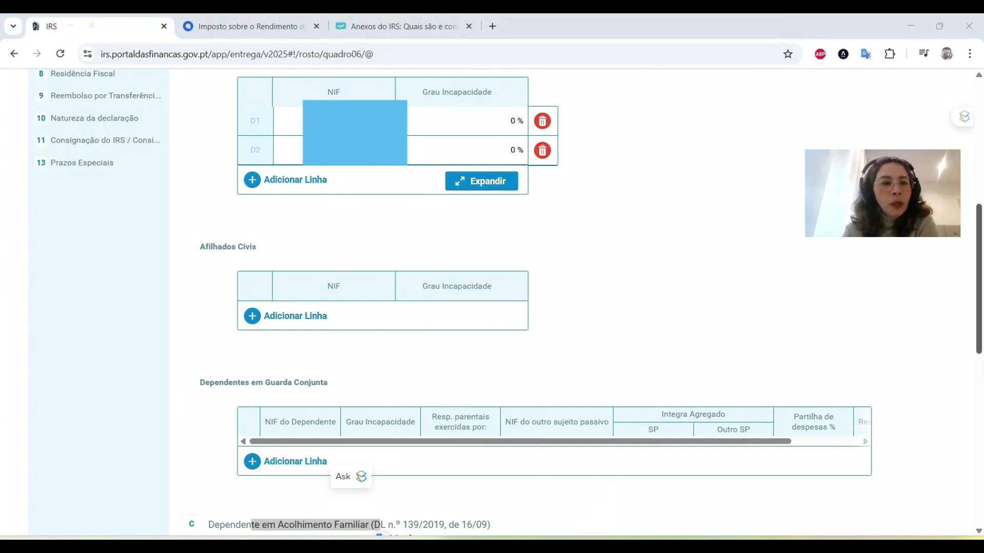
# Review Rosto section 7 on ascendants, collaterals and foster families, and section 8 on tax residence, including non-residents and partial residence.
pyautogui.click(599, 518)
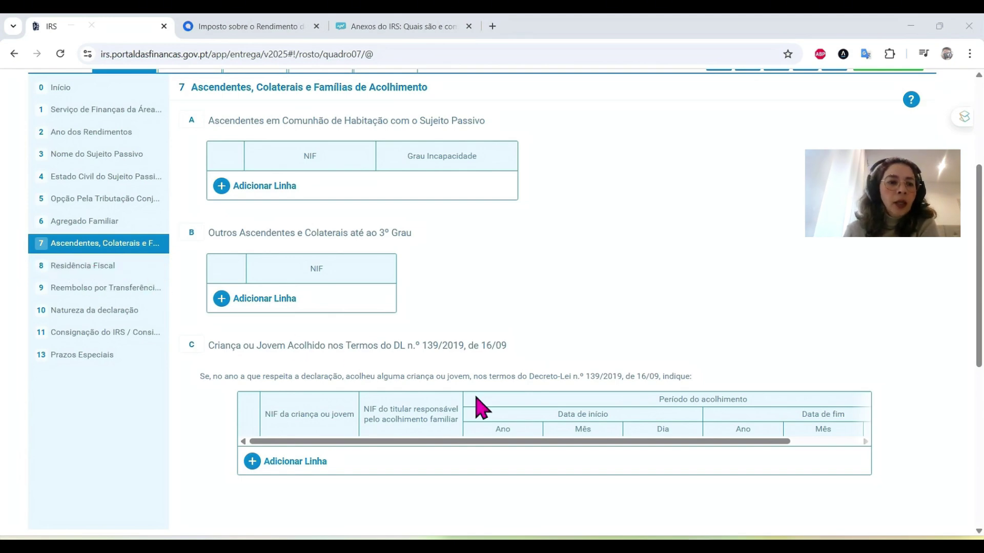
pyautogui.scroll(-3, 594, 512)
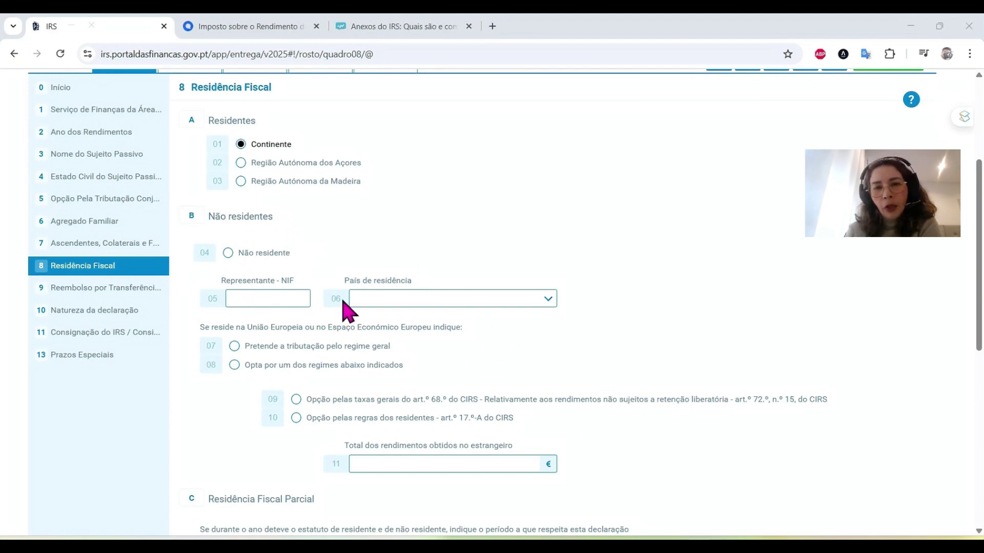
pyautogui.scroll(-4, 344, 310)
pyautogui.scroll(3, 345, 308)
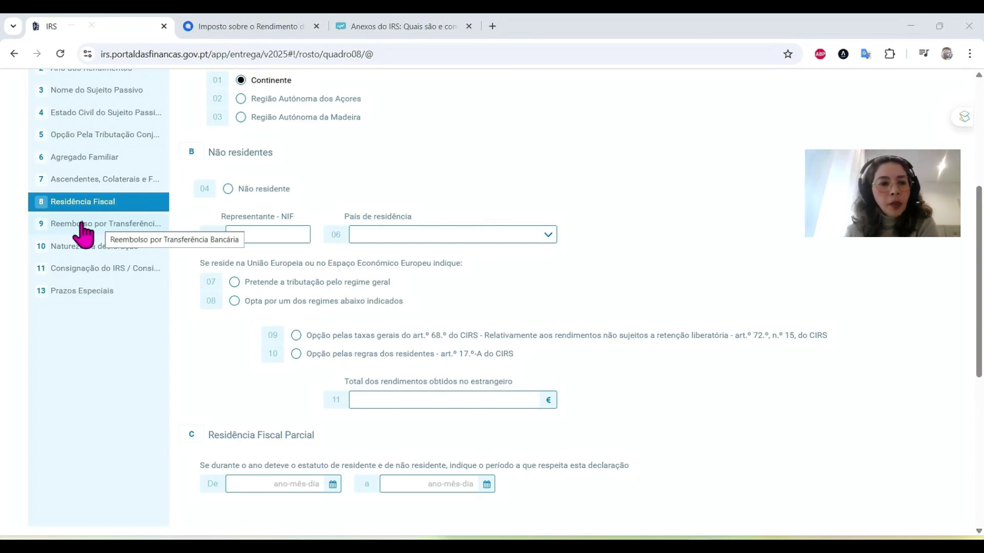
# Review the remaining Rosto sections on bank transfer refund, nature of the declaration, IRS/IVA consignment and special deadlines.
pyautogui.scroll(-5, 604, 527)
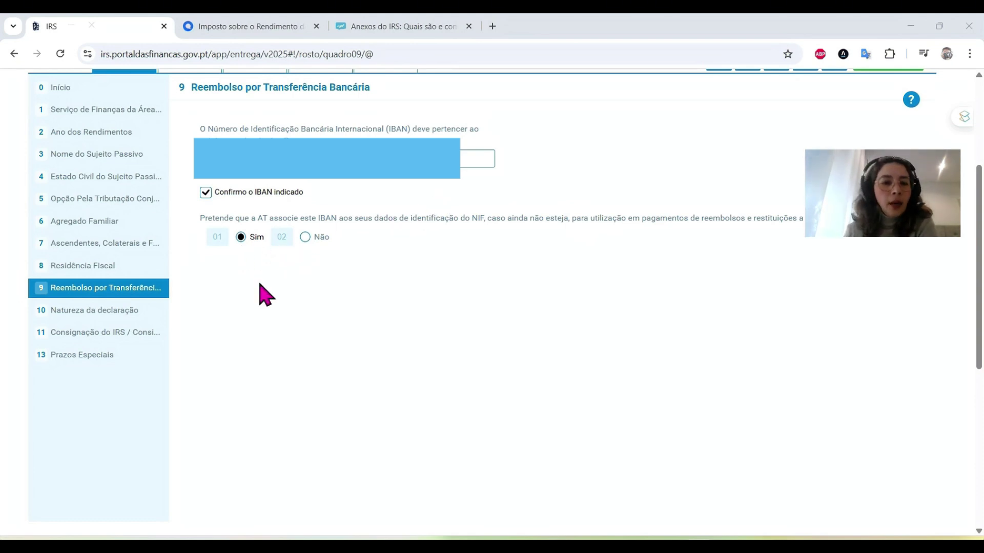
pyautogui.click(99, 323)
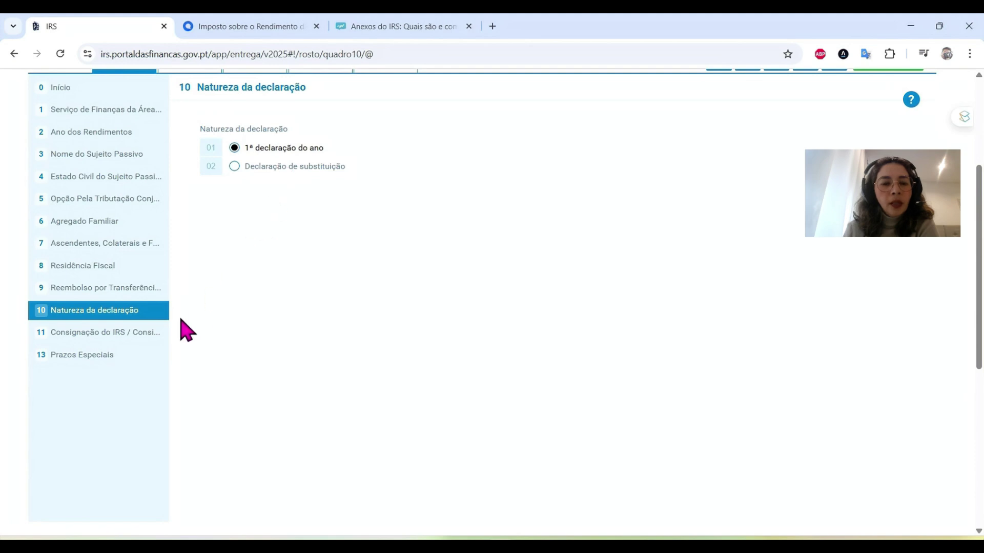
pyautogui.click(119, 339)
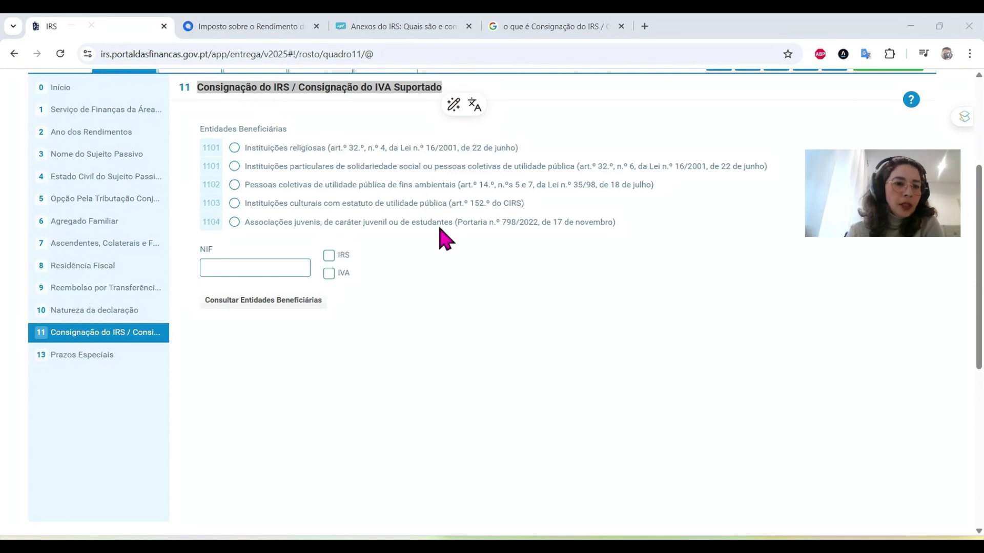
pyautogui.click(95, 354)
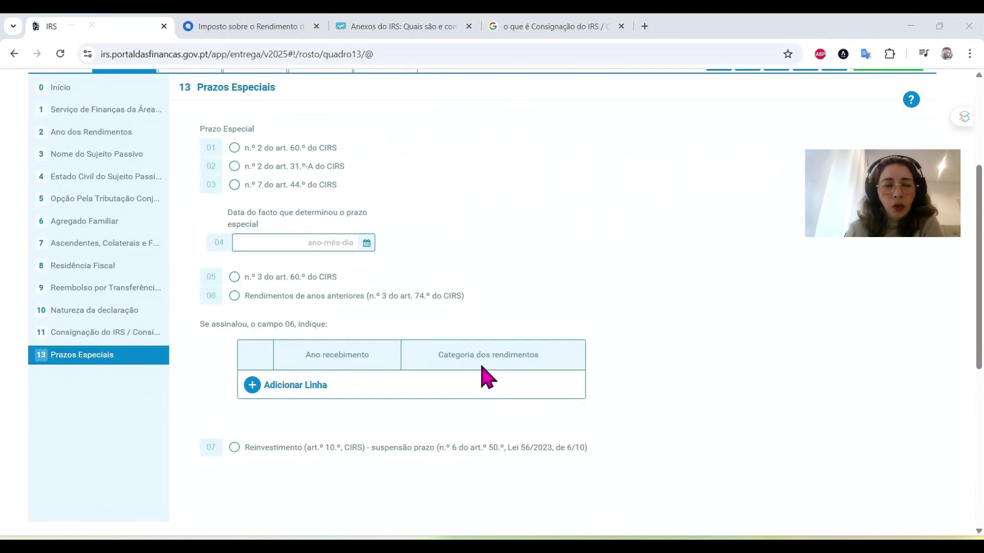
pyautogui.moveTo(981, 339); pyautogui.dragTo(980, 339)
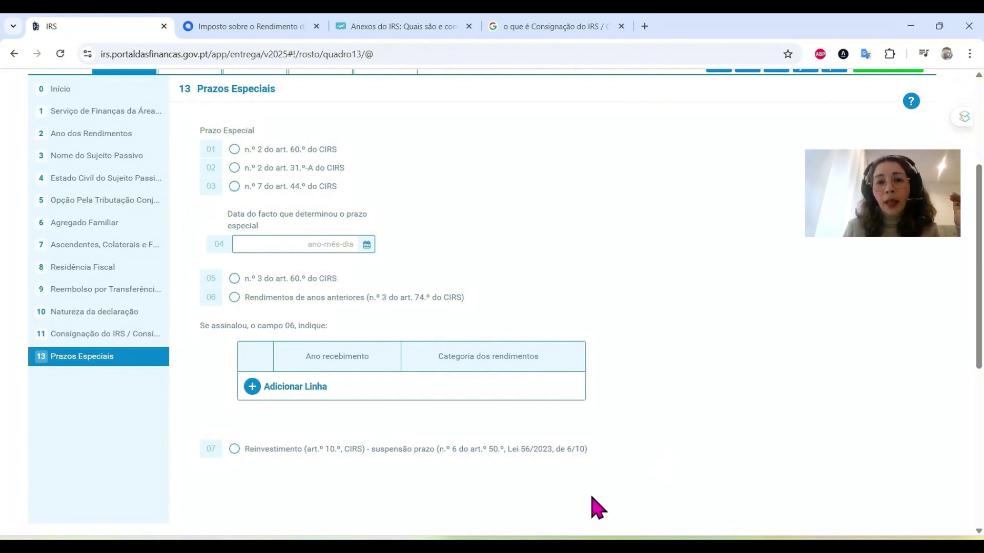
pyautogui.scroll(1, 593, 512)
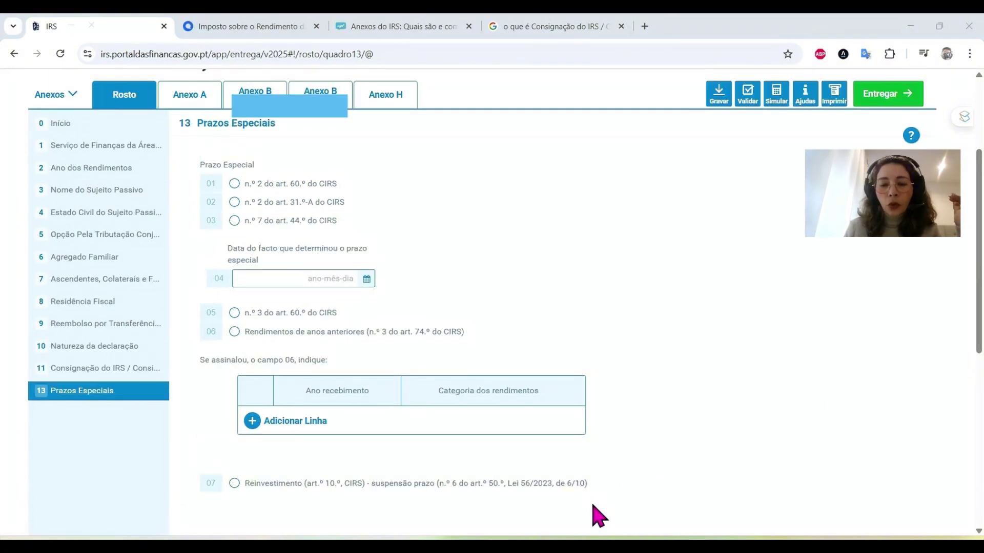
# Open Anexo A and review its income year and section 4 on employment income, payments on account and other deductions.
pyautogui.click(186, 103)
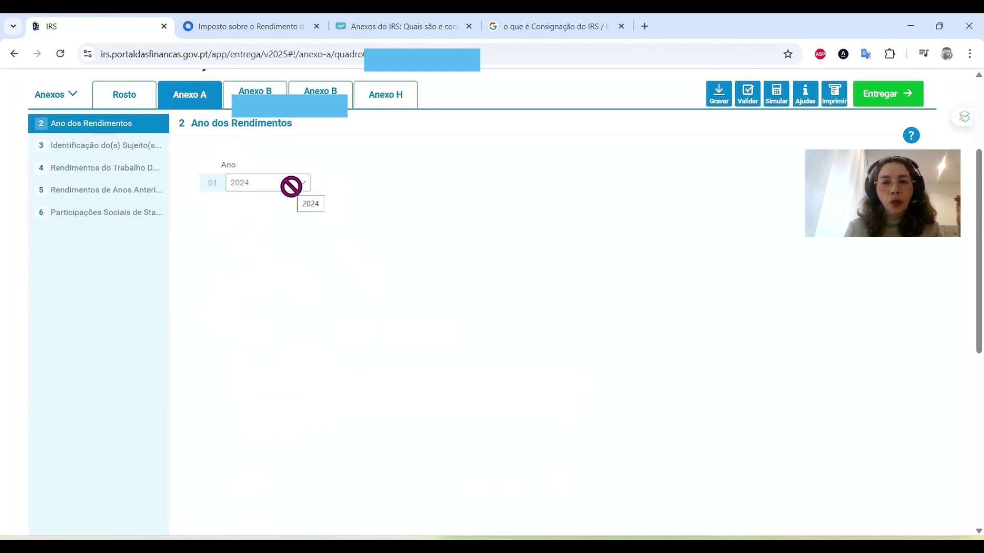
pyautogui.click(121, 148)
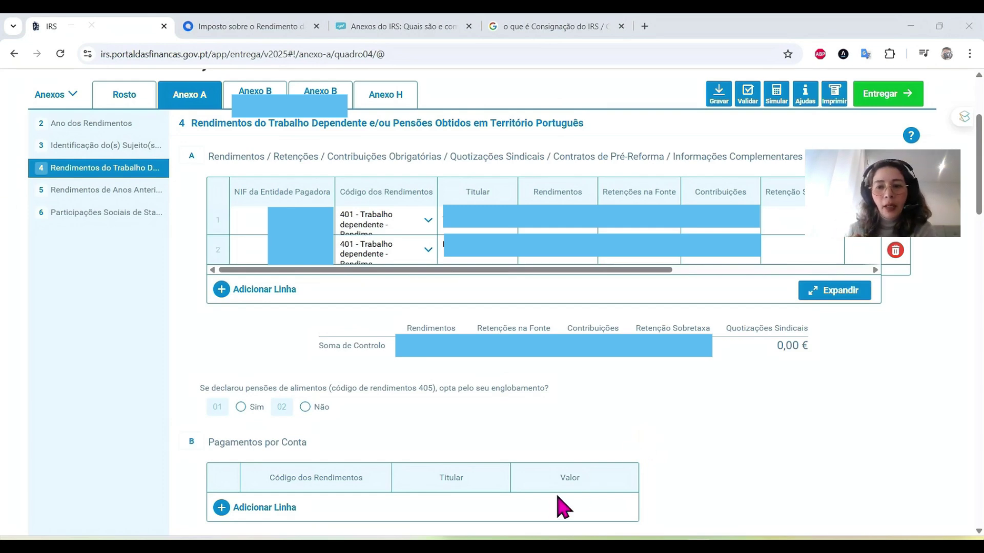
pyautogui.scroll(-5, 597, 512)
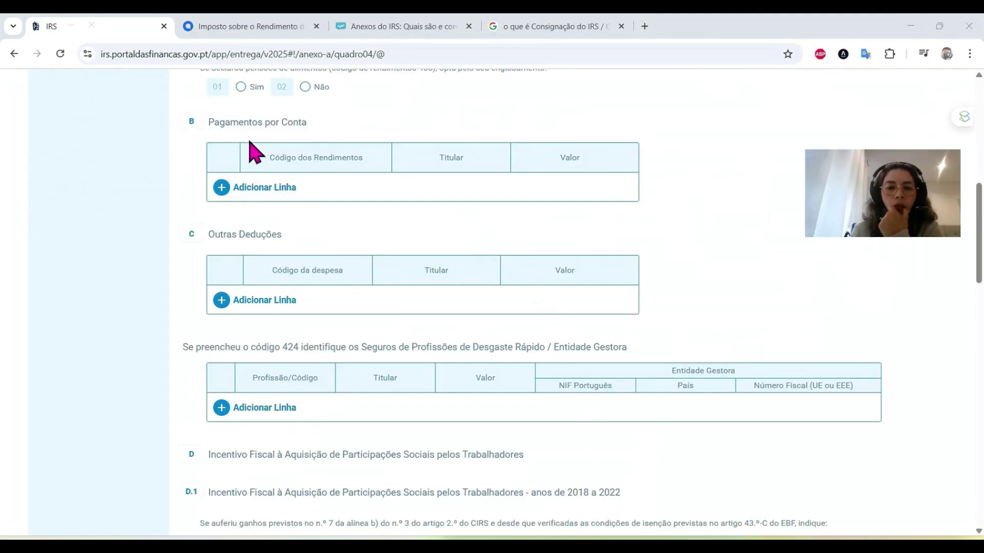